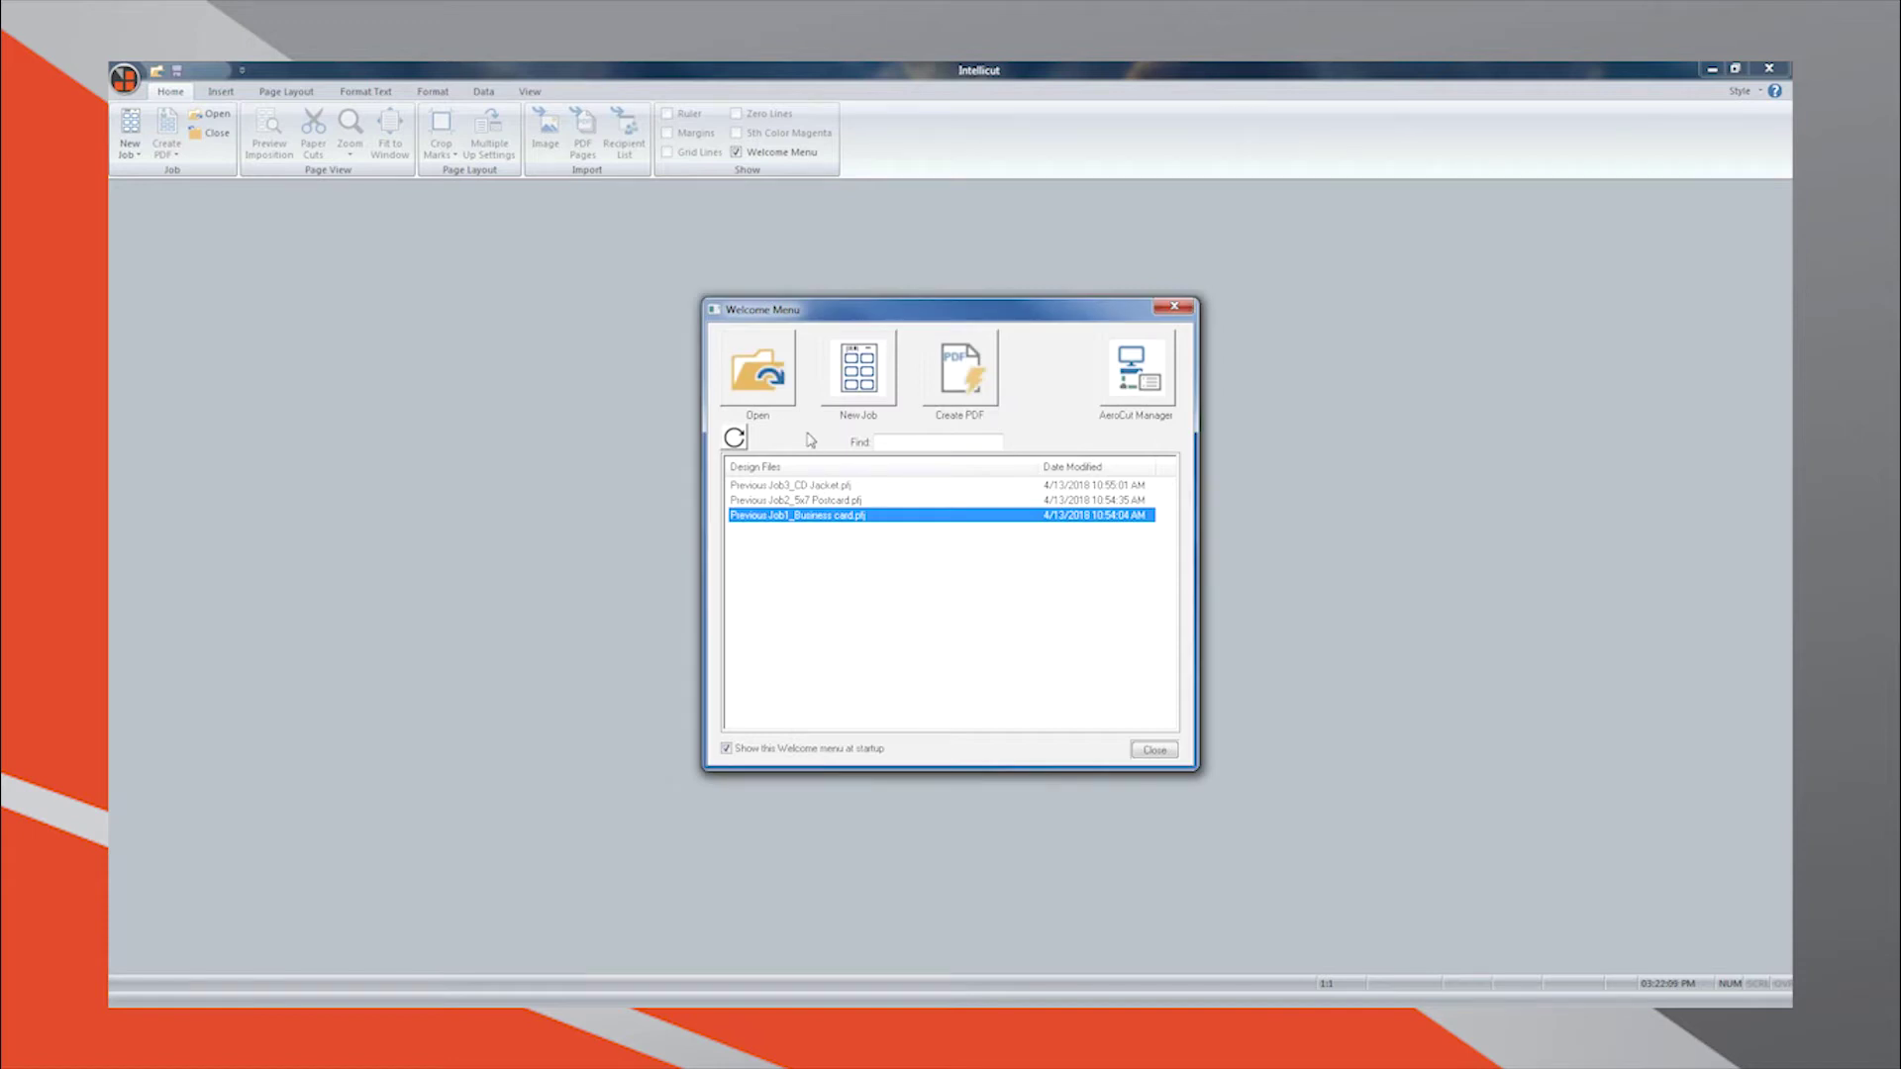
Step: Start a new job and browse templates from 2x3.5 Single Cut 10-up Duplex to 5.5x8.5 2-up Duplex
click(868, 386)
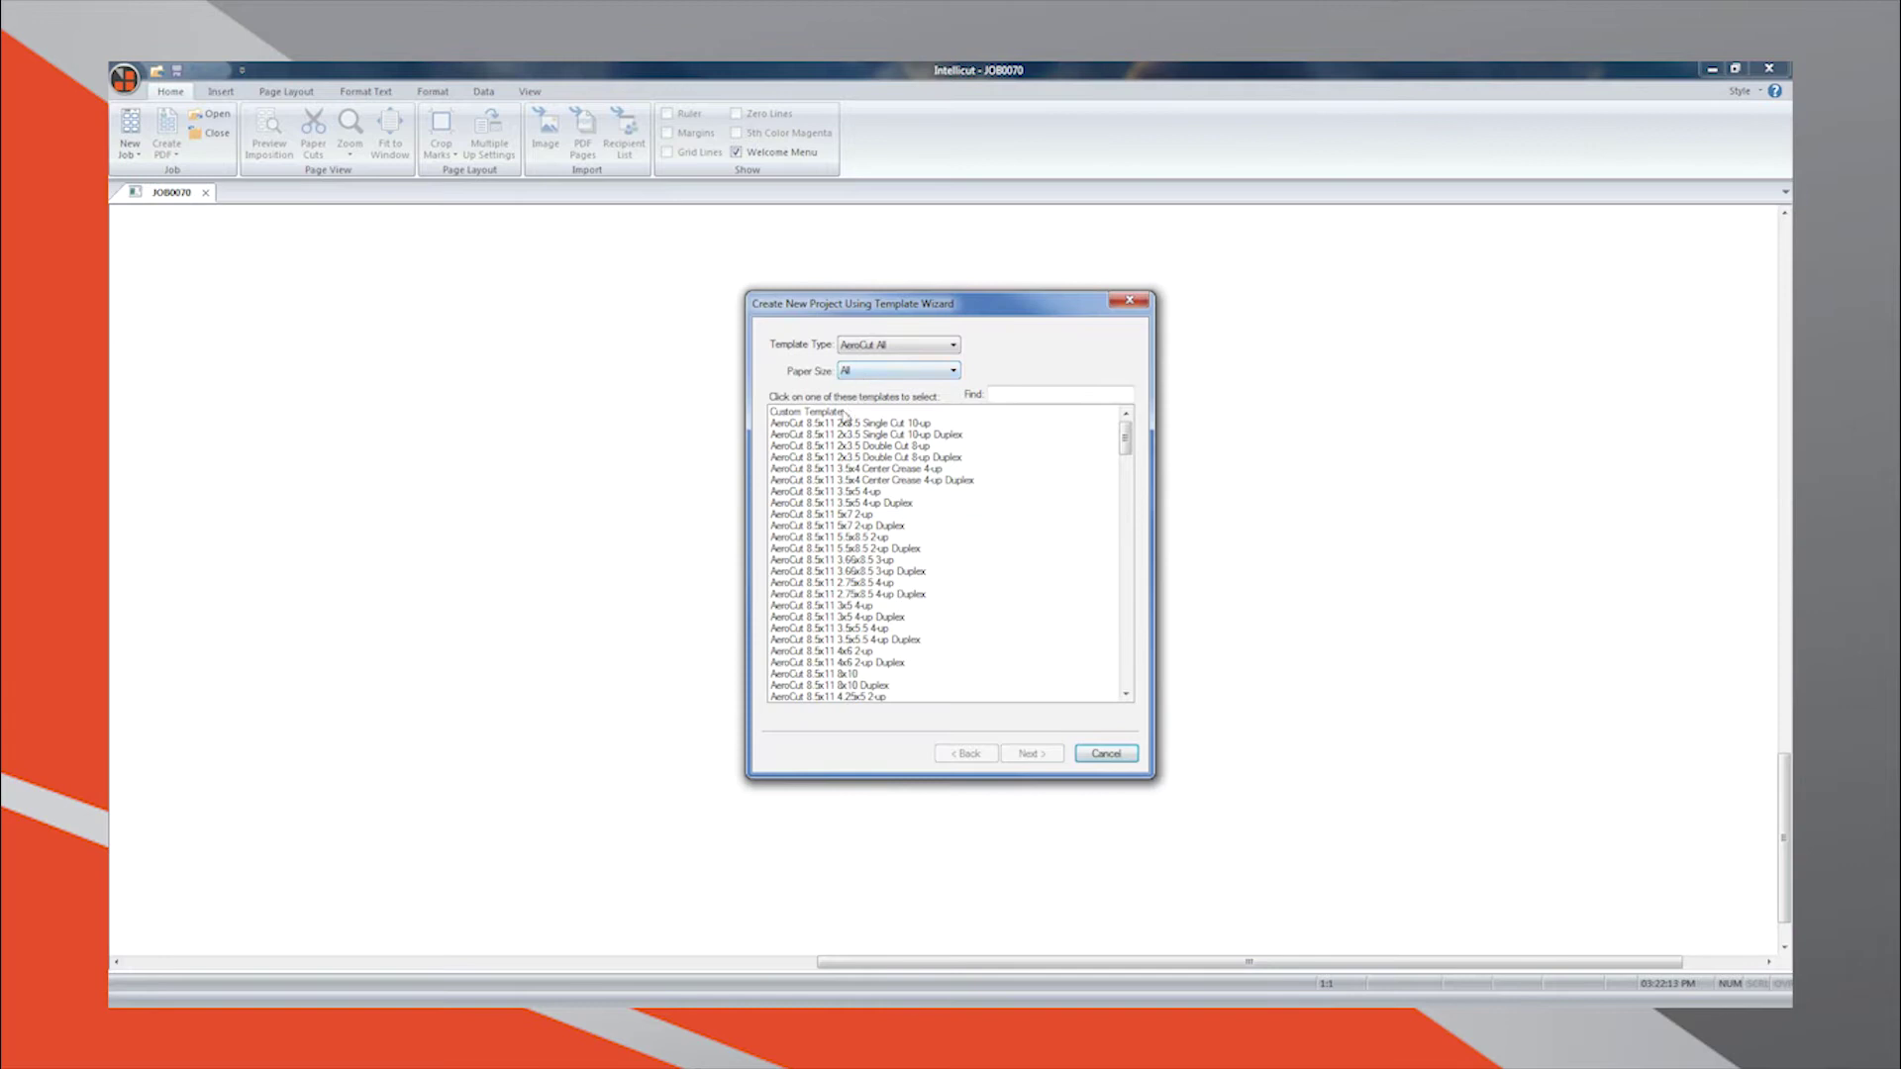
click(842, 414)
click(844, 422)
click(844, 433)
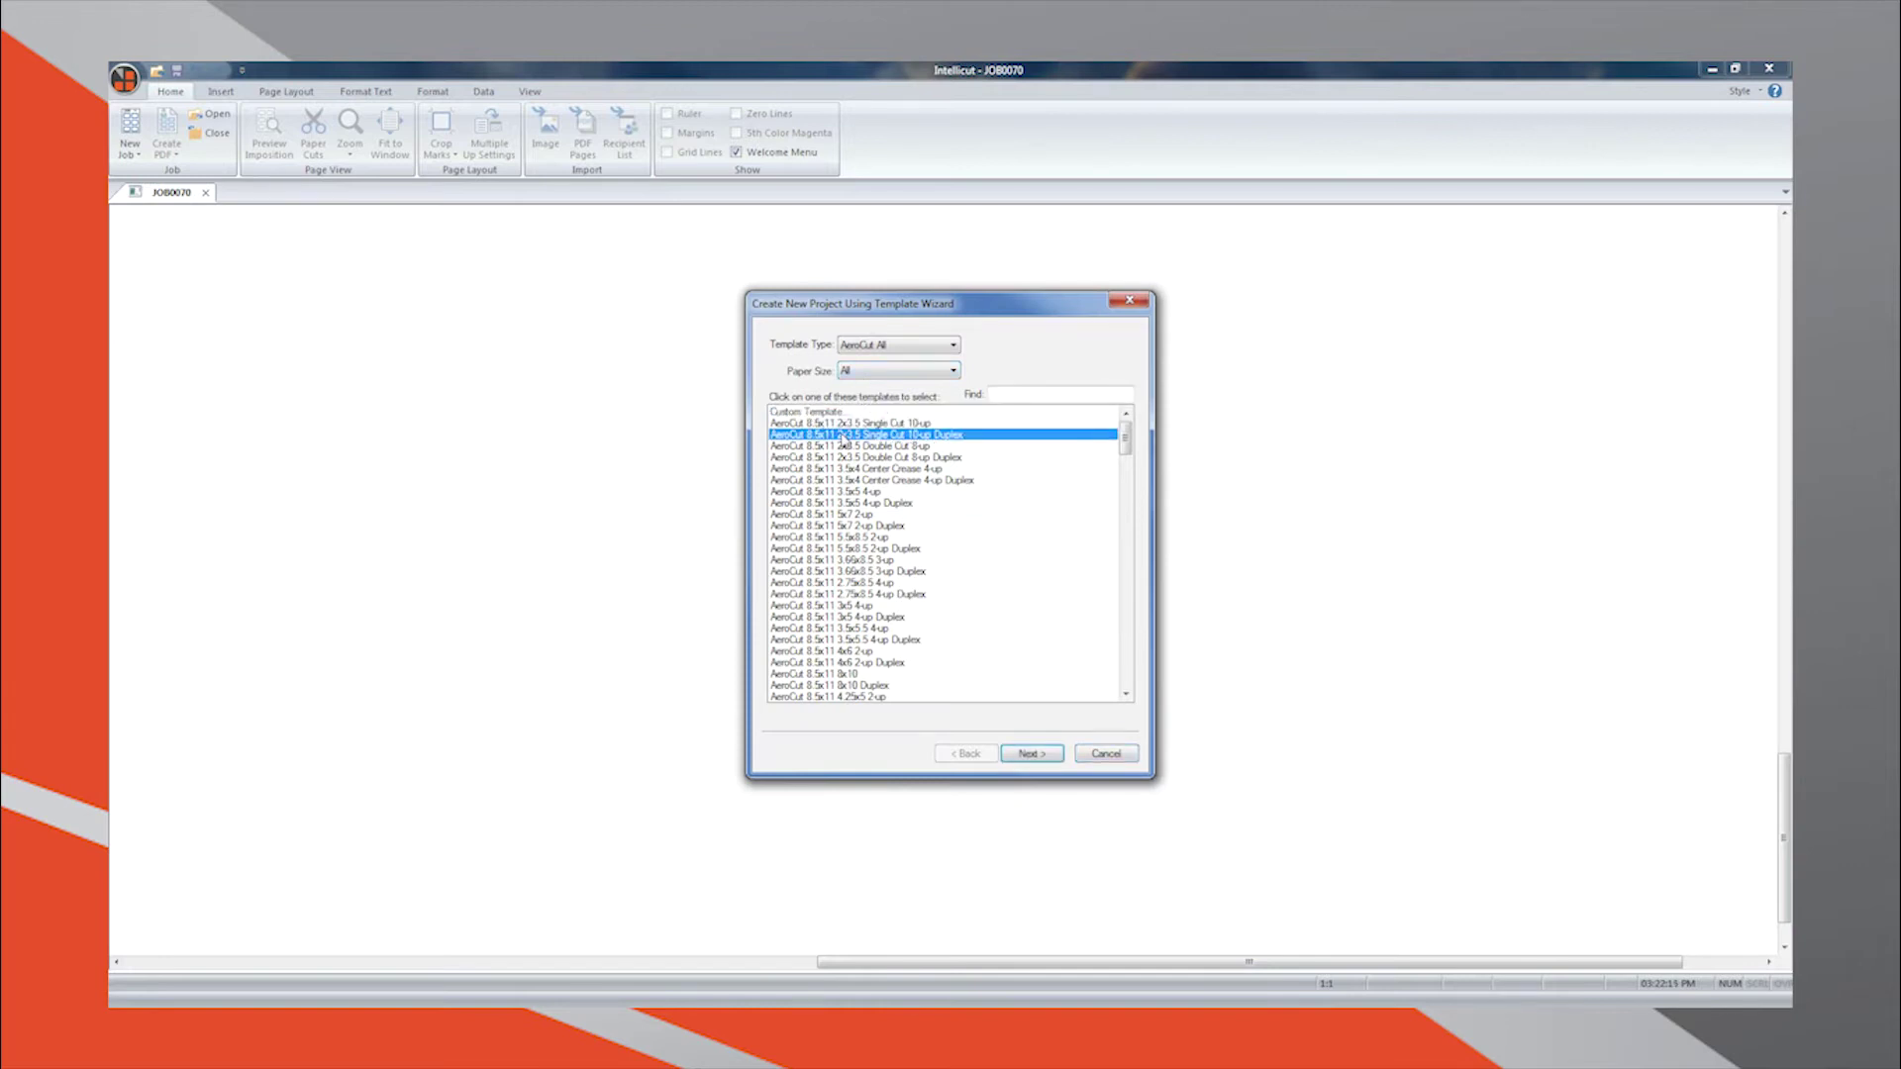
click(843, 447)
click(842, 481)
click(843, 514)
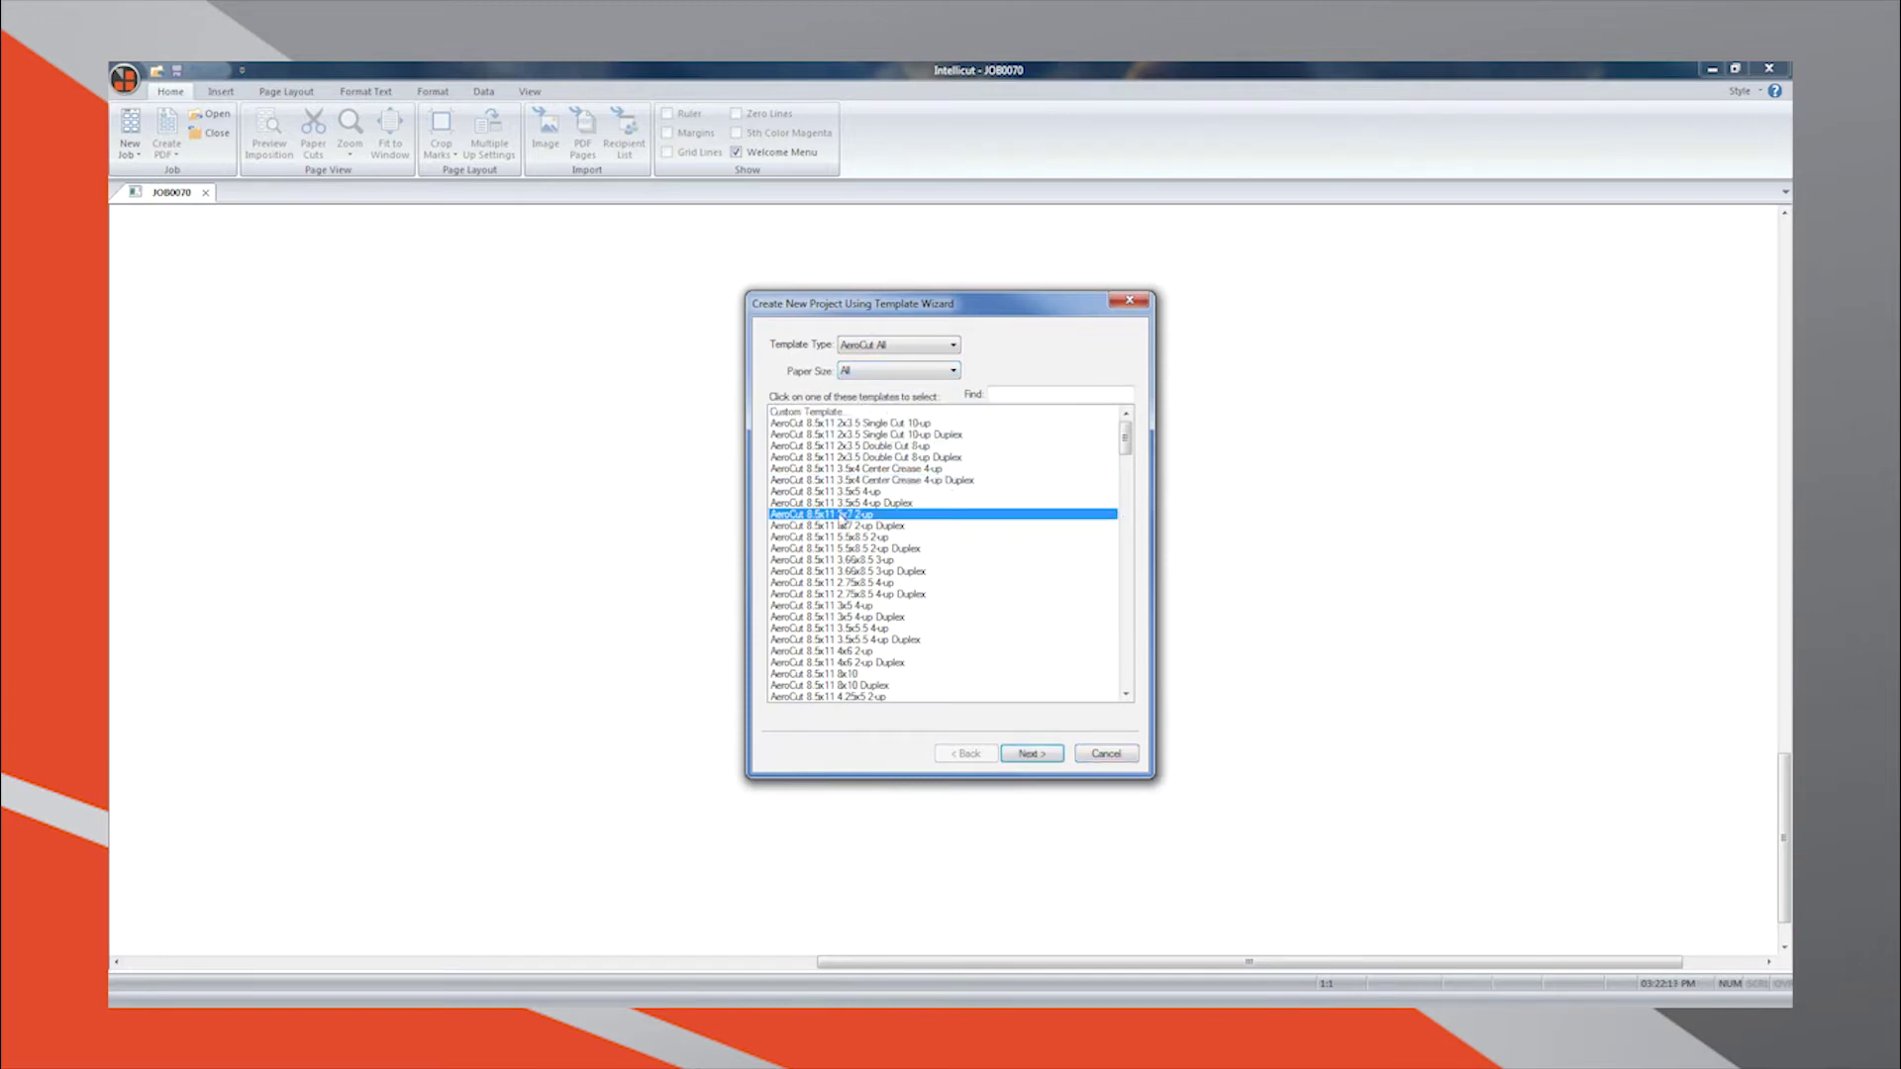
click(843, 549)
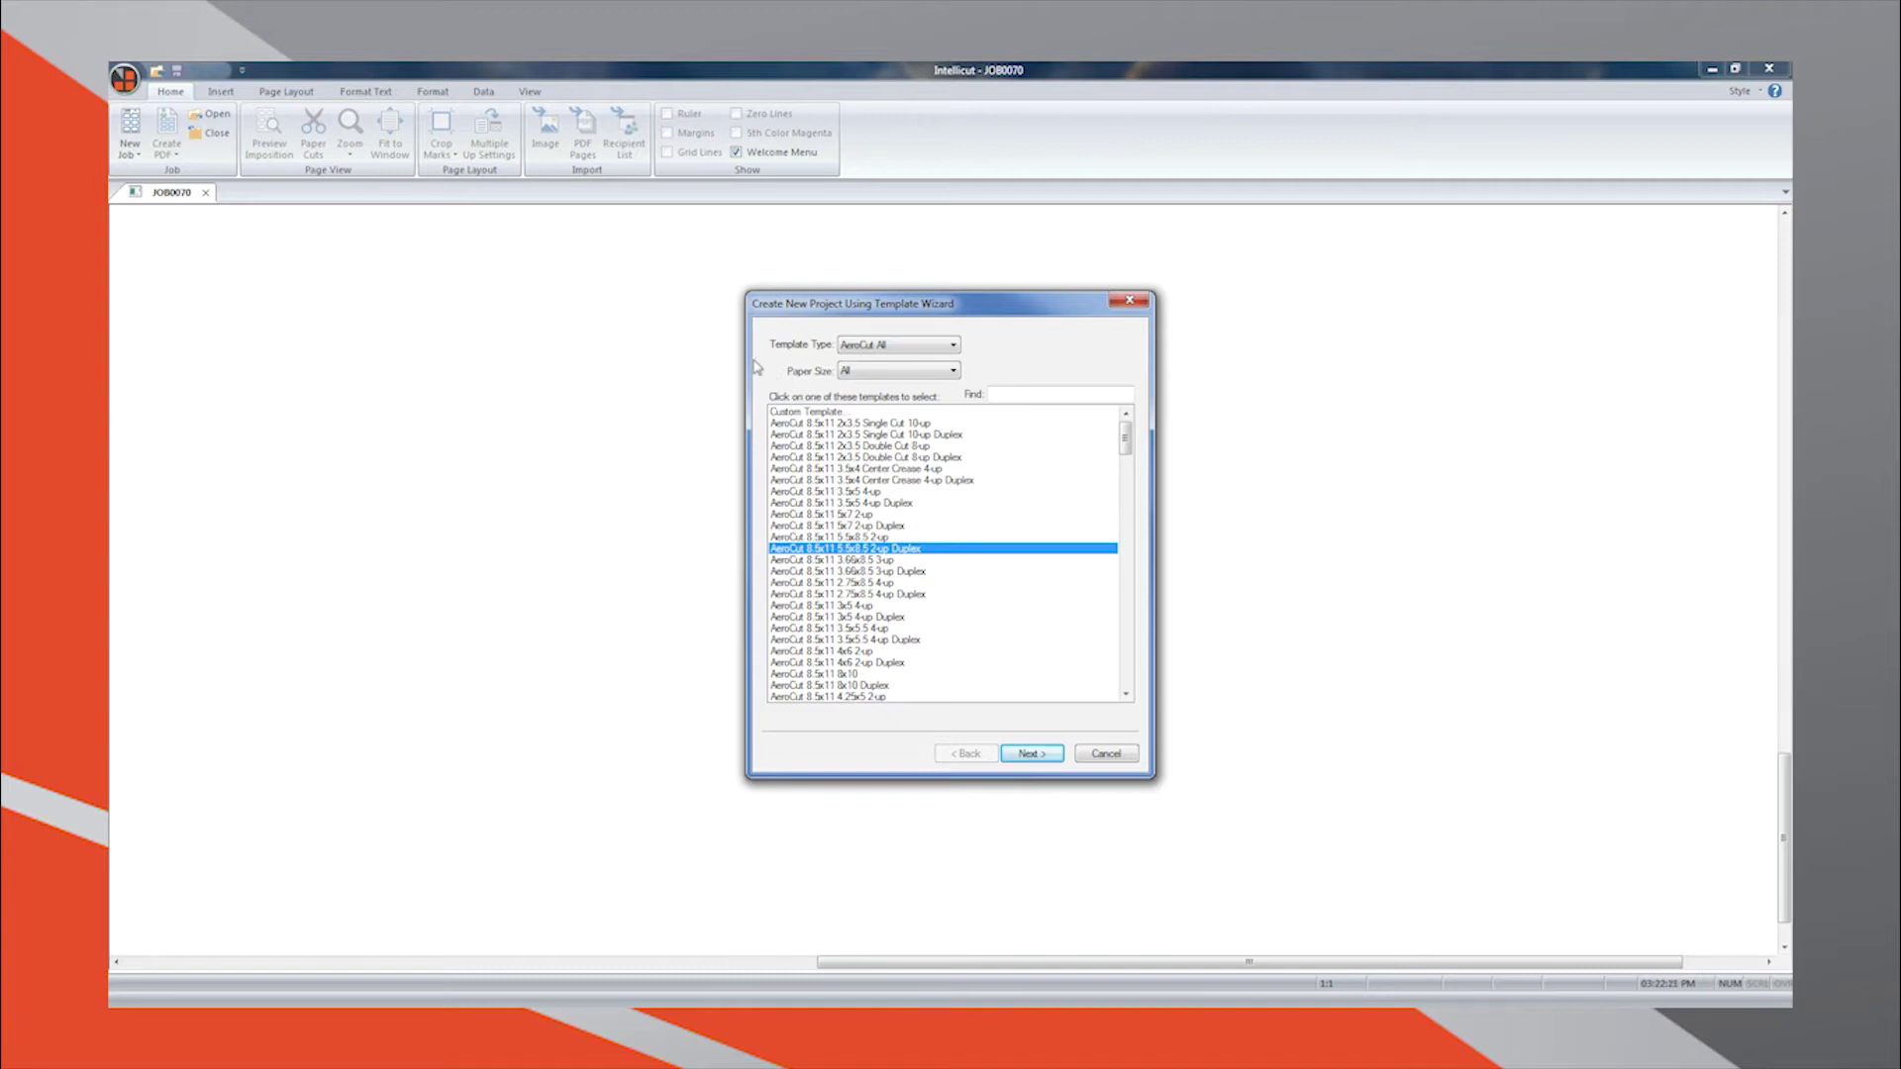
Step: Keep template type AeroCut All and paper size All, and search template names for '3x'
click(888, 347)
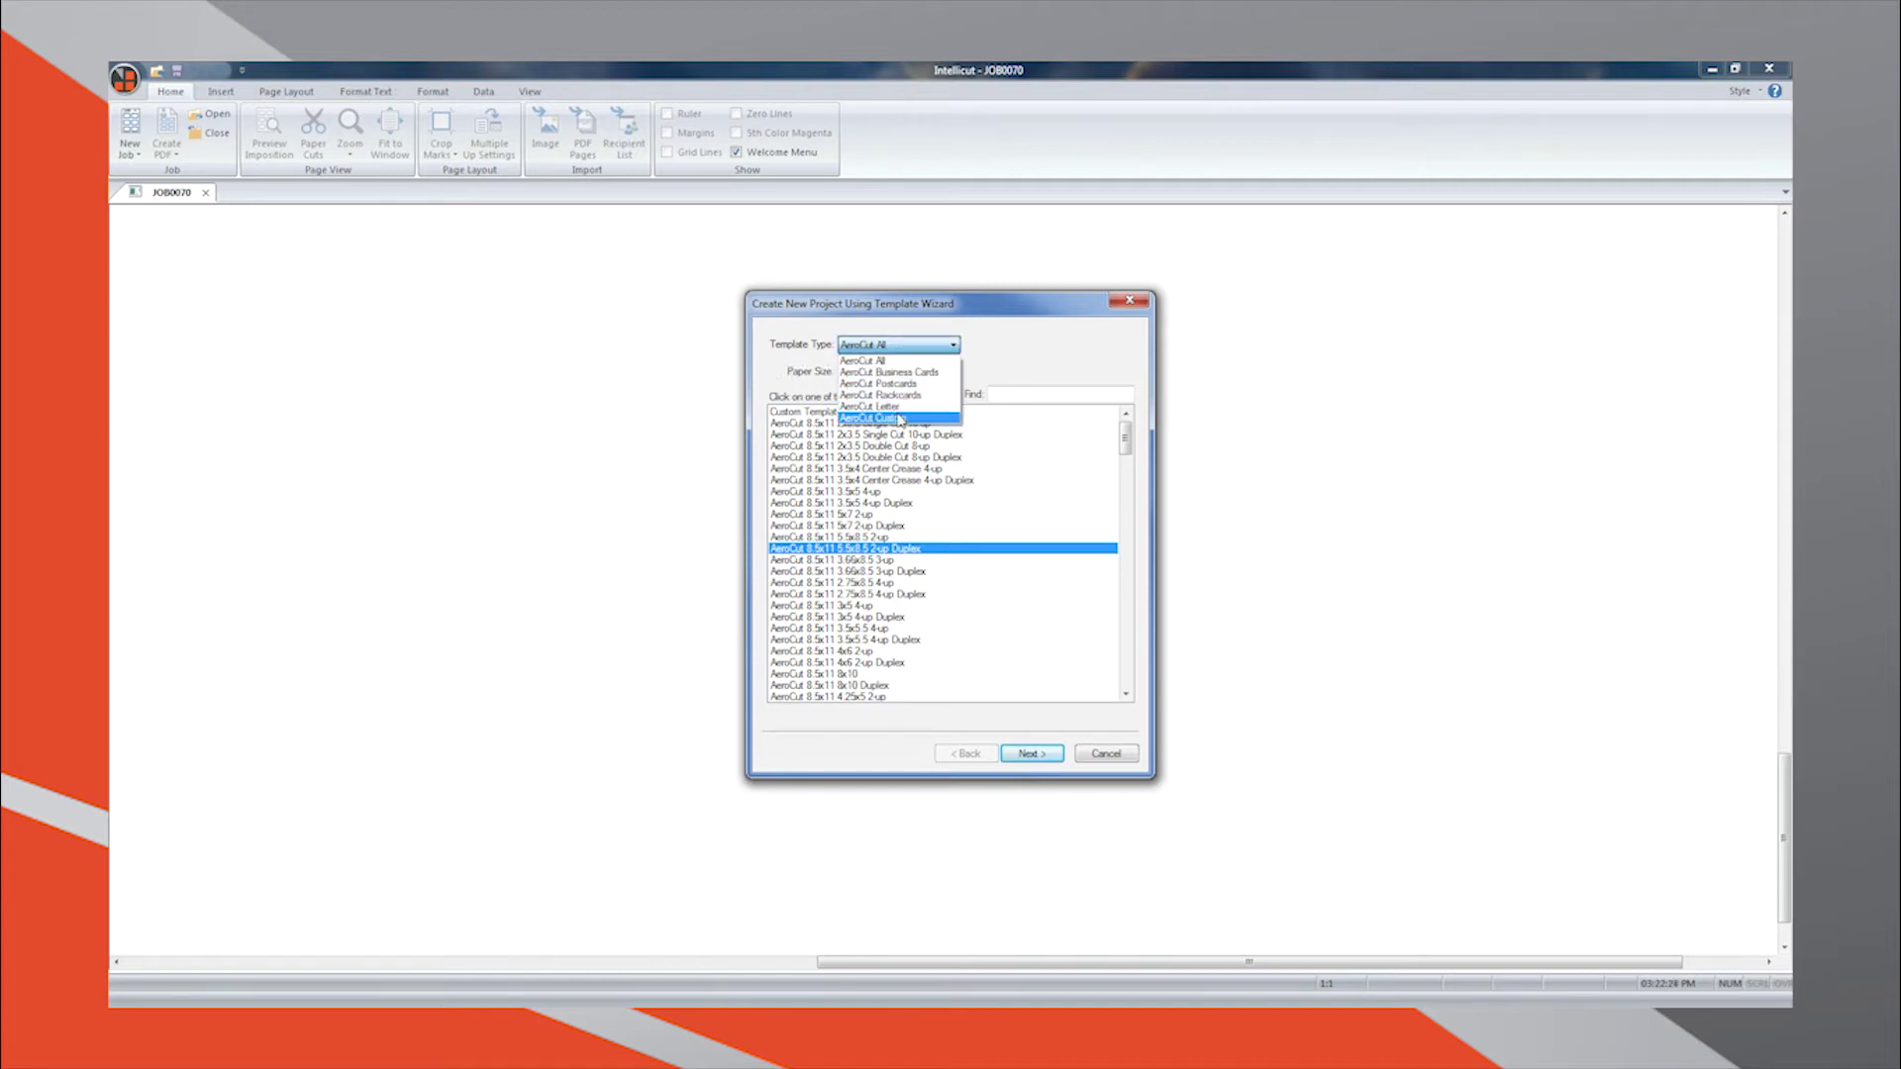
click(980, 371)
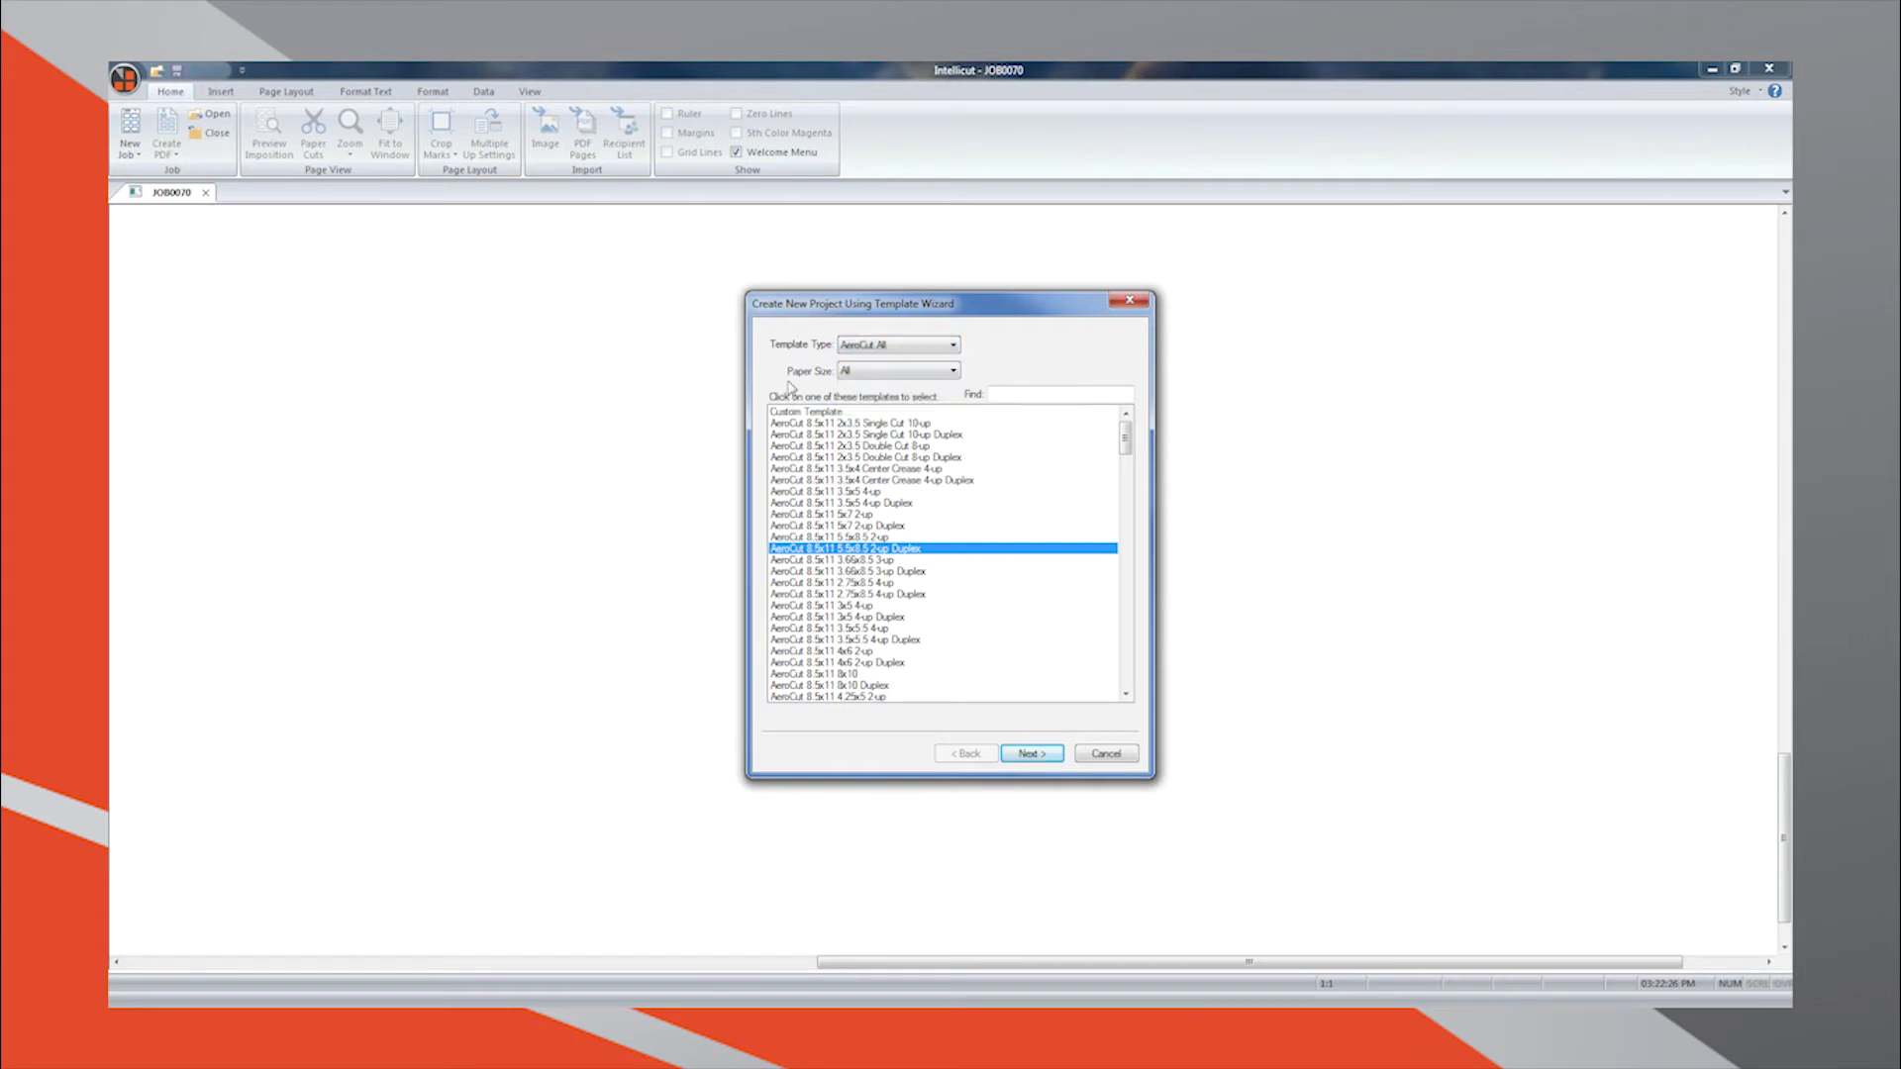
click(921, 371)
click(980, 373)
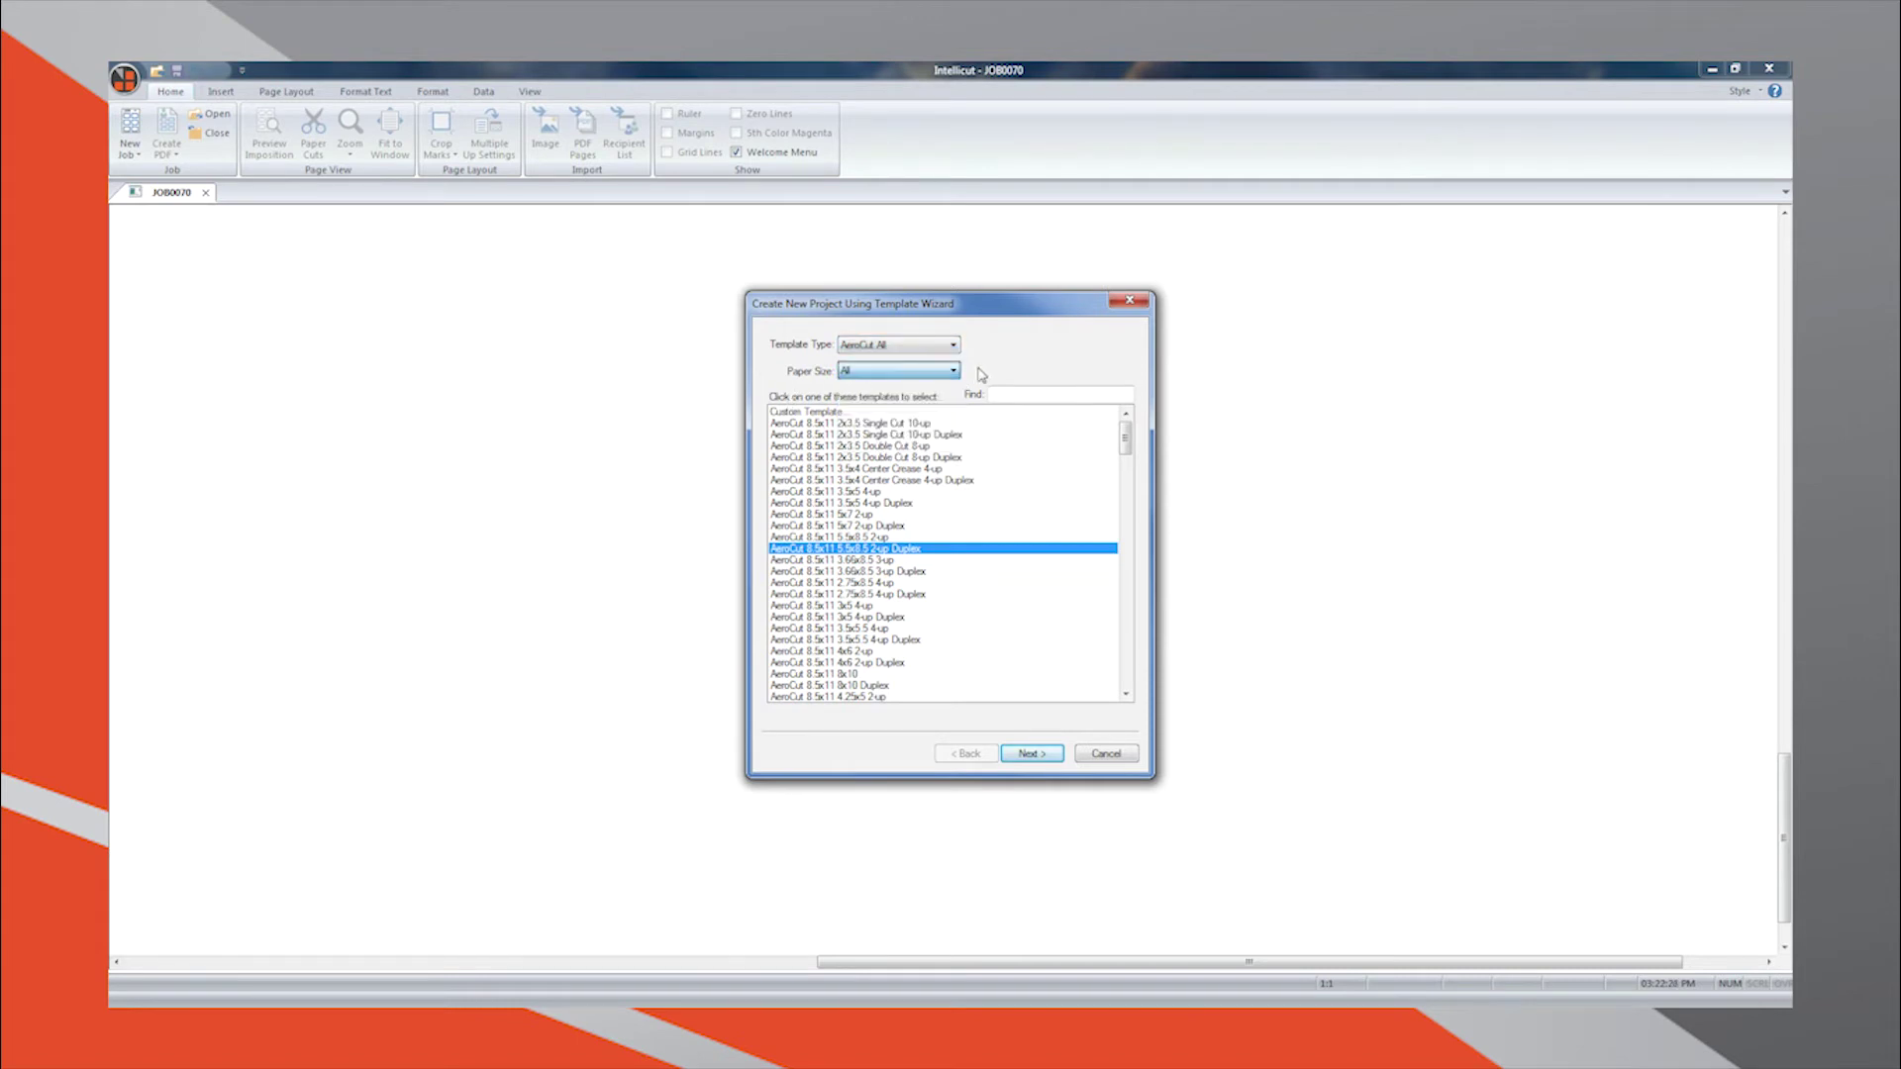
click(999, 393)
text(3x)
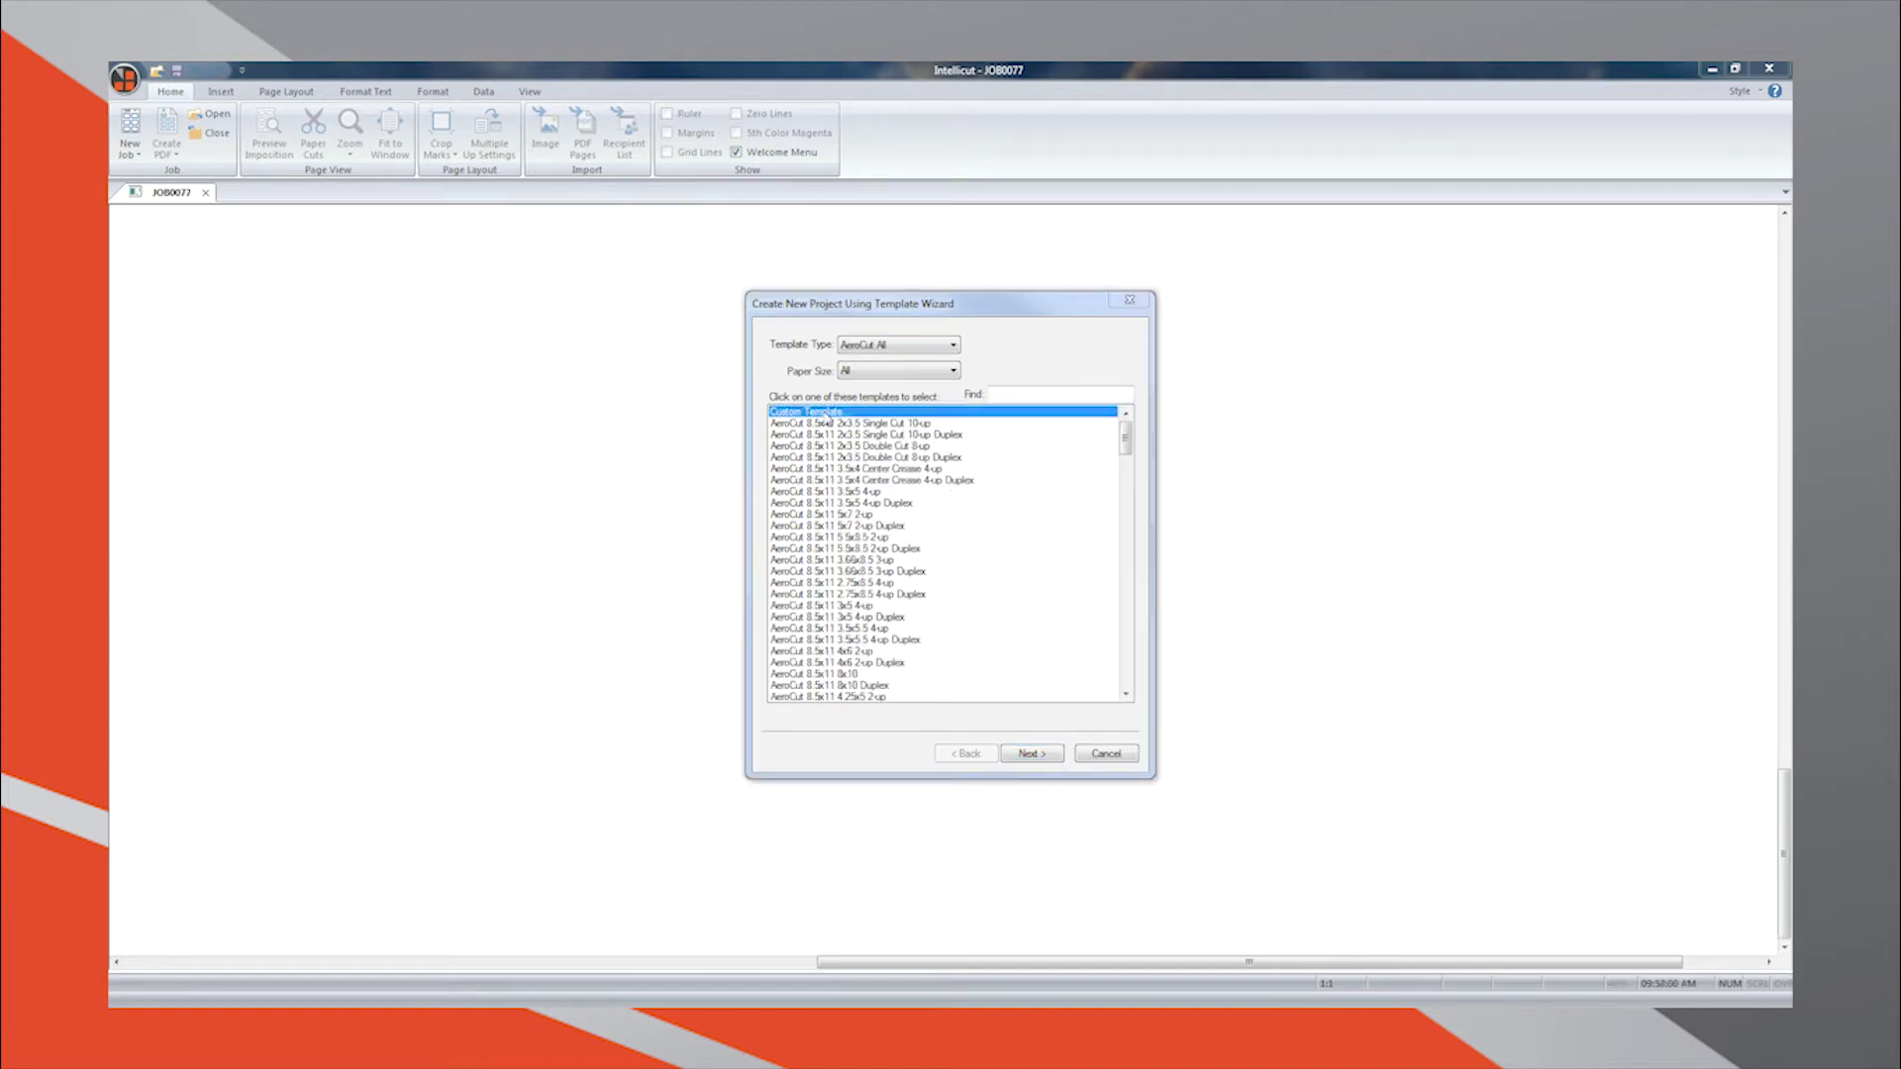
Step: Filter the list to AeroCut Rackcards templates, choose Custom Template, and continue to its setup
click(825, 414)
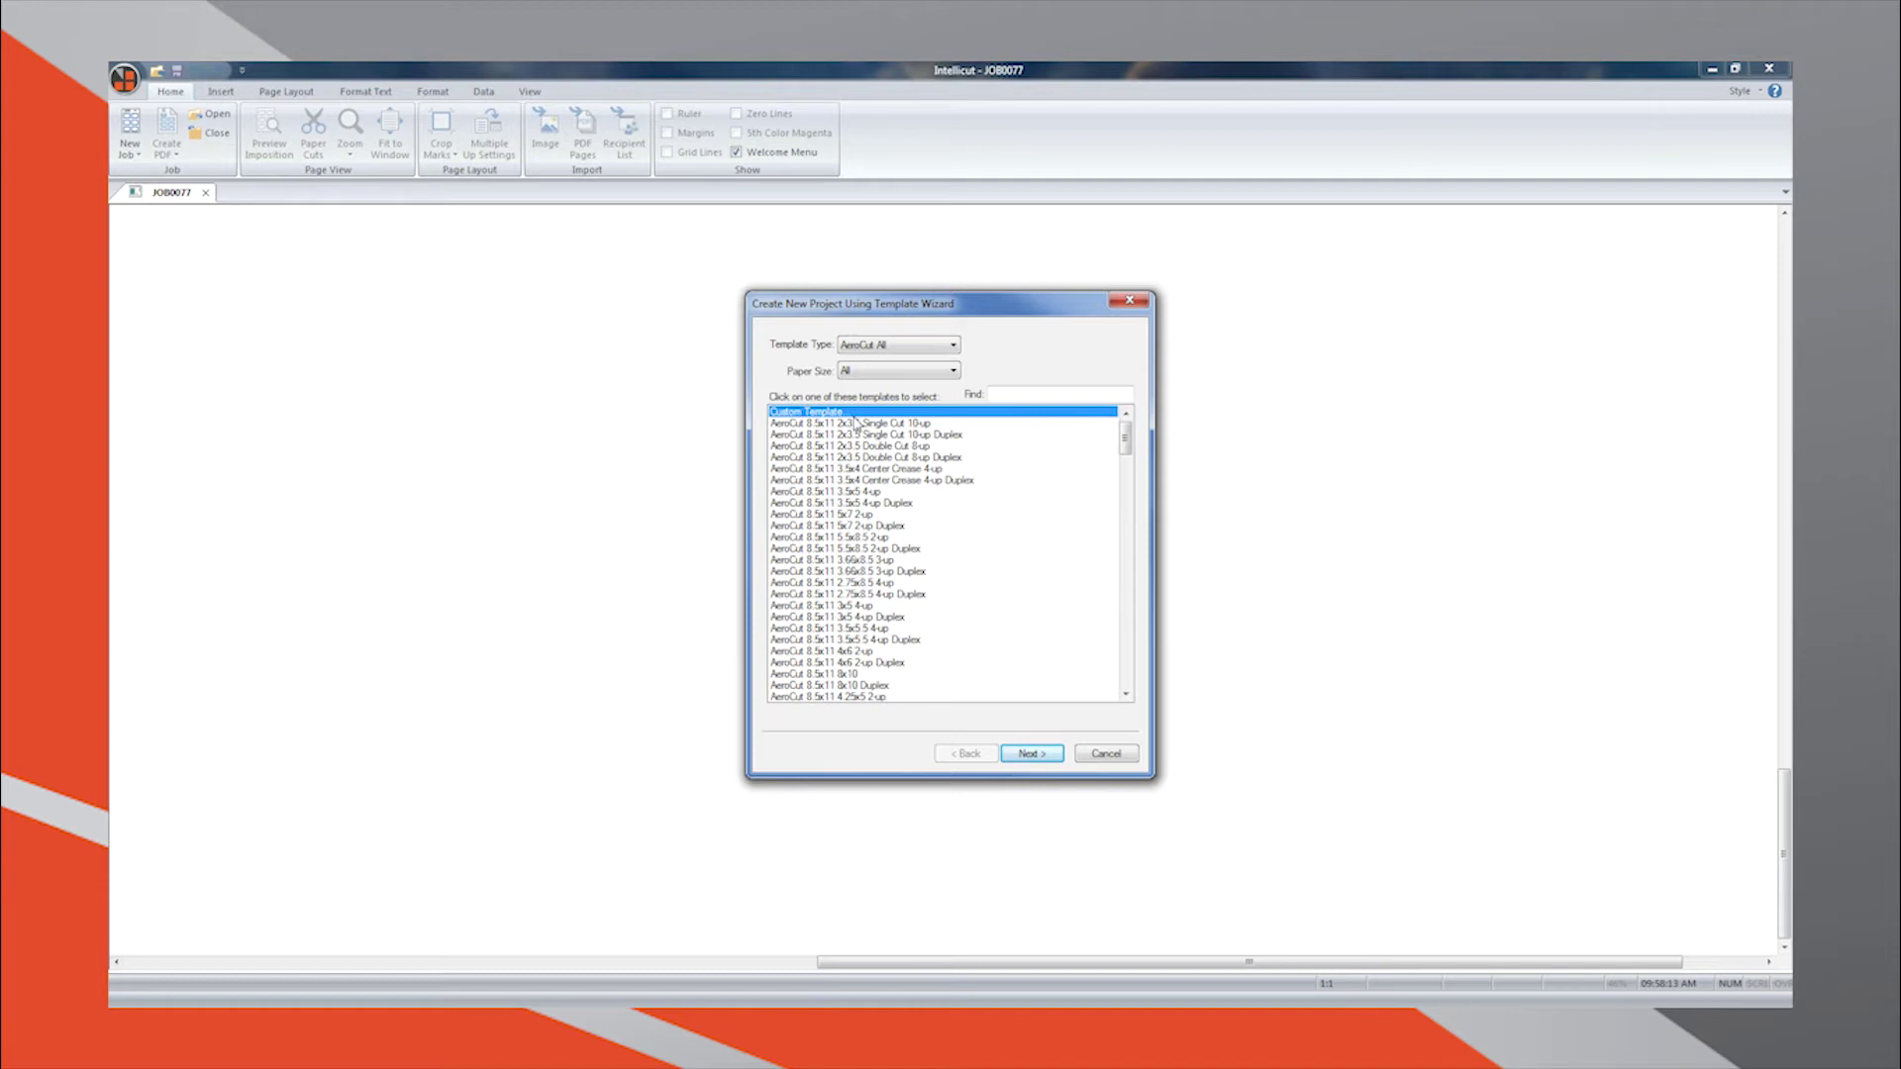
click(911, 348)
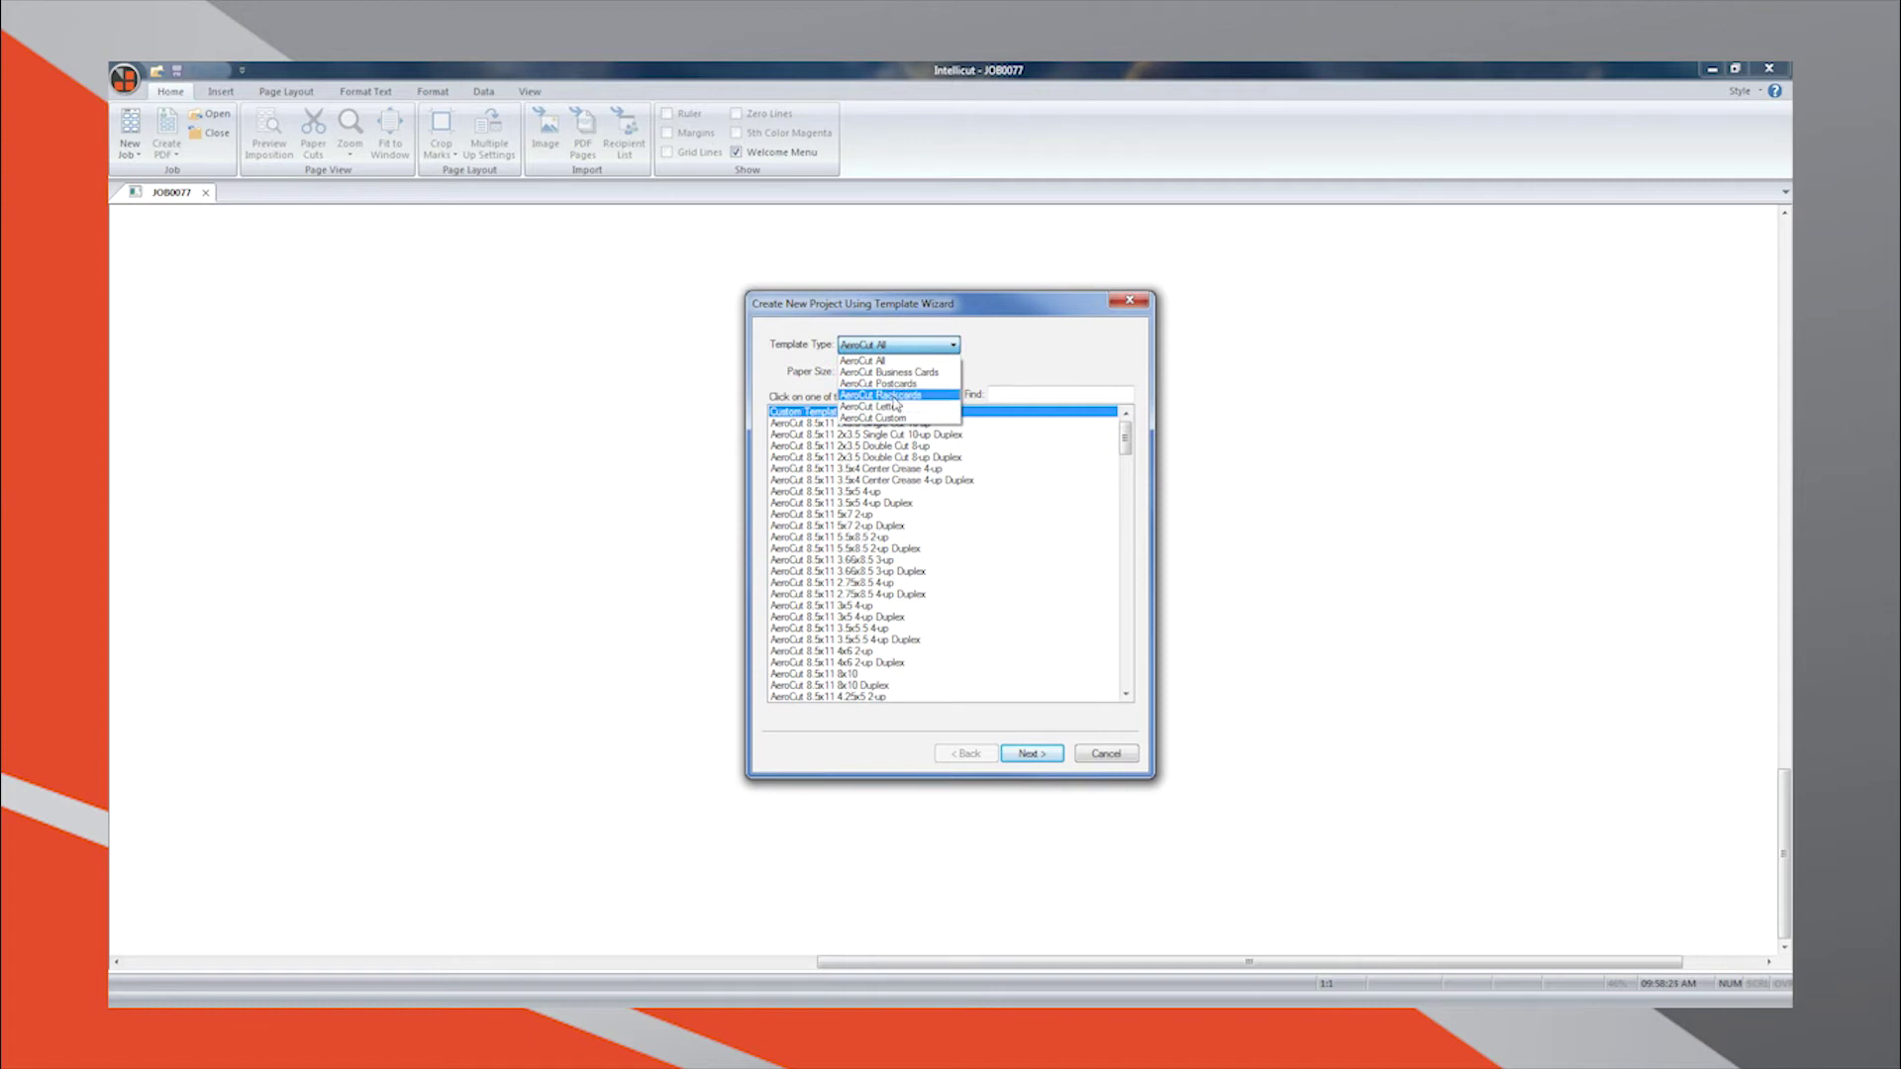
click(894, 397)
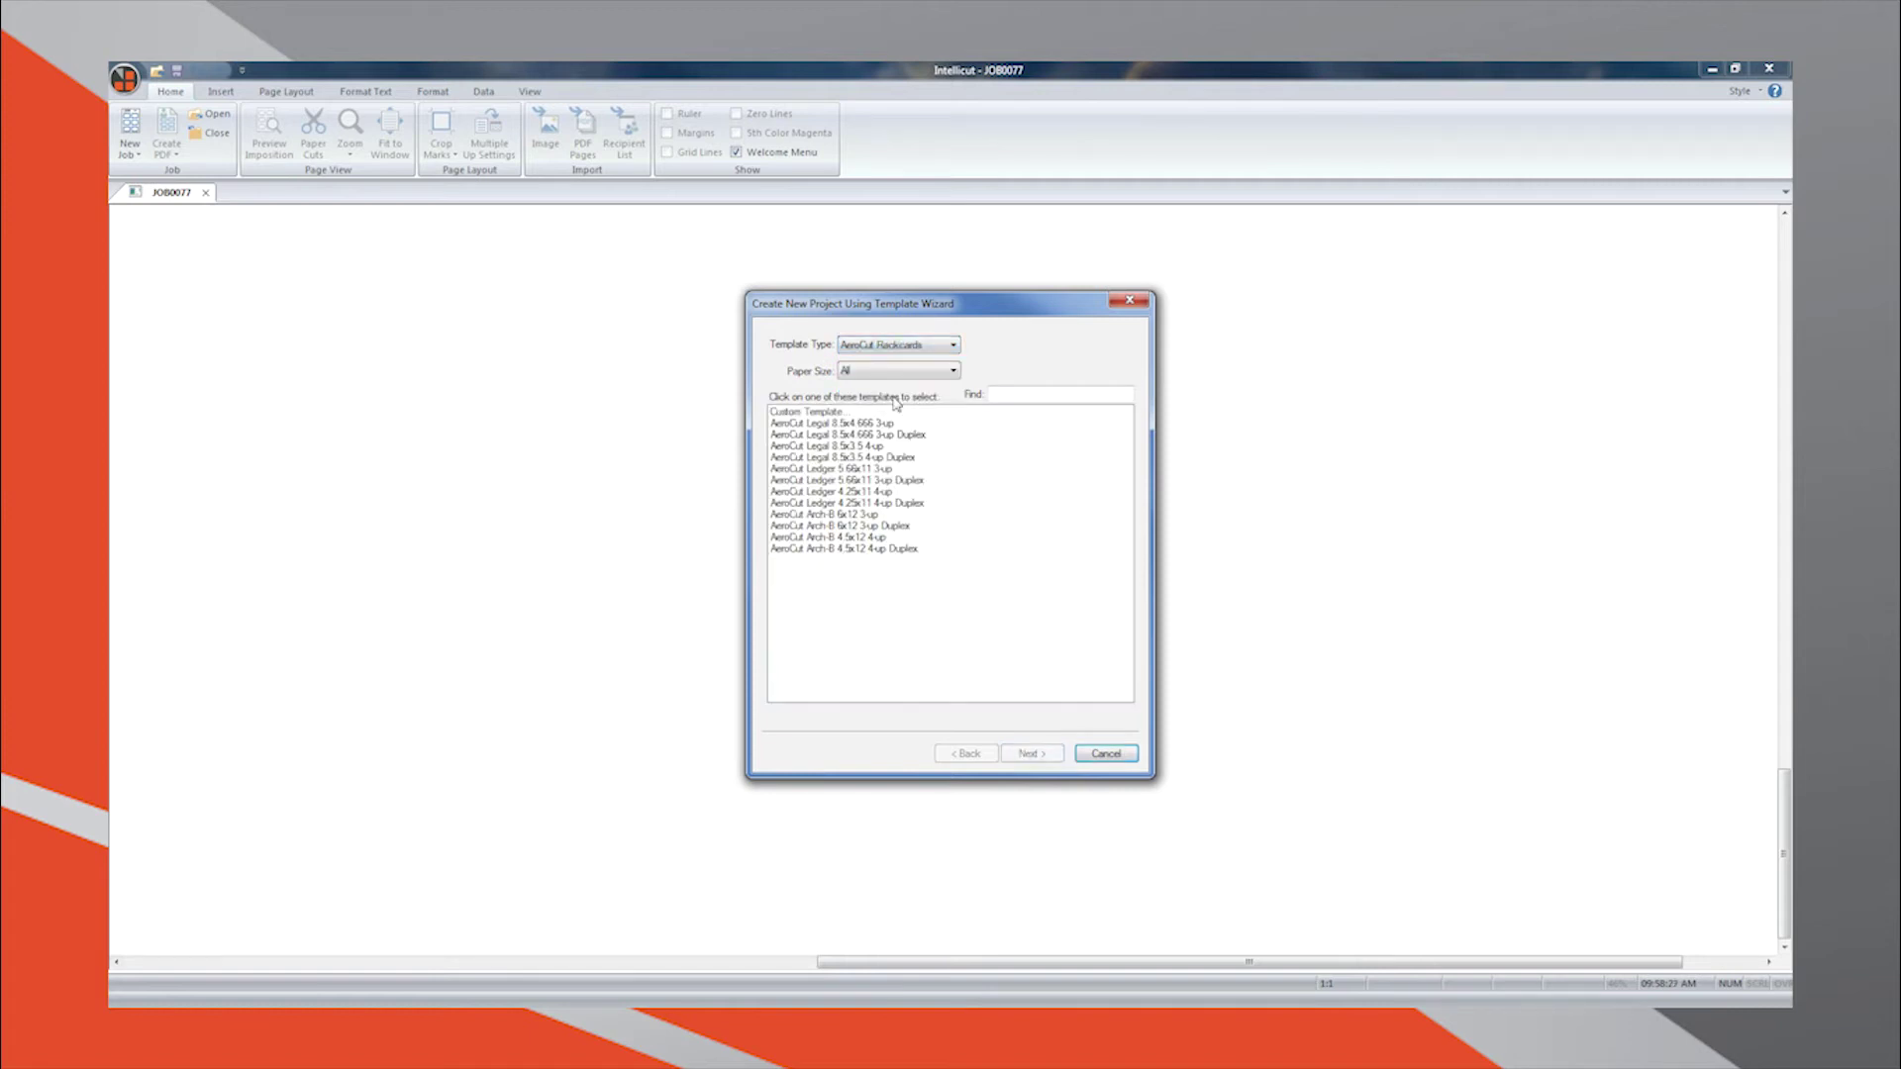
click(844, 413)
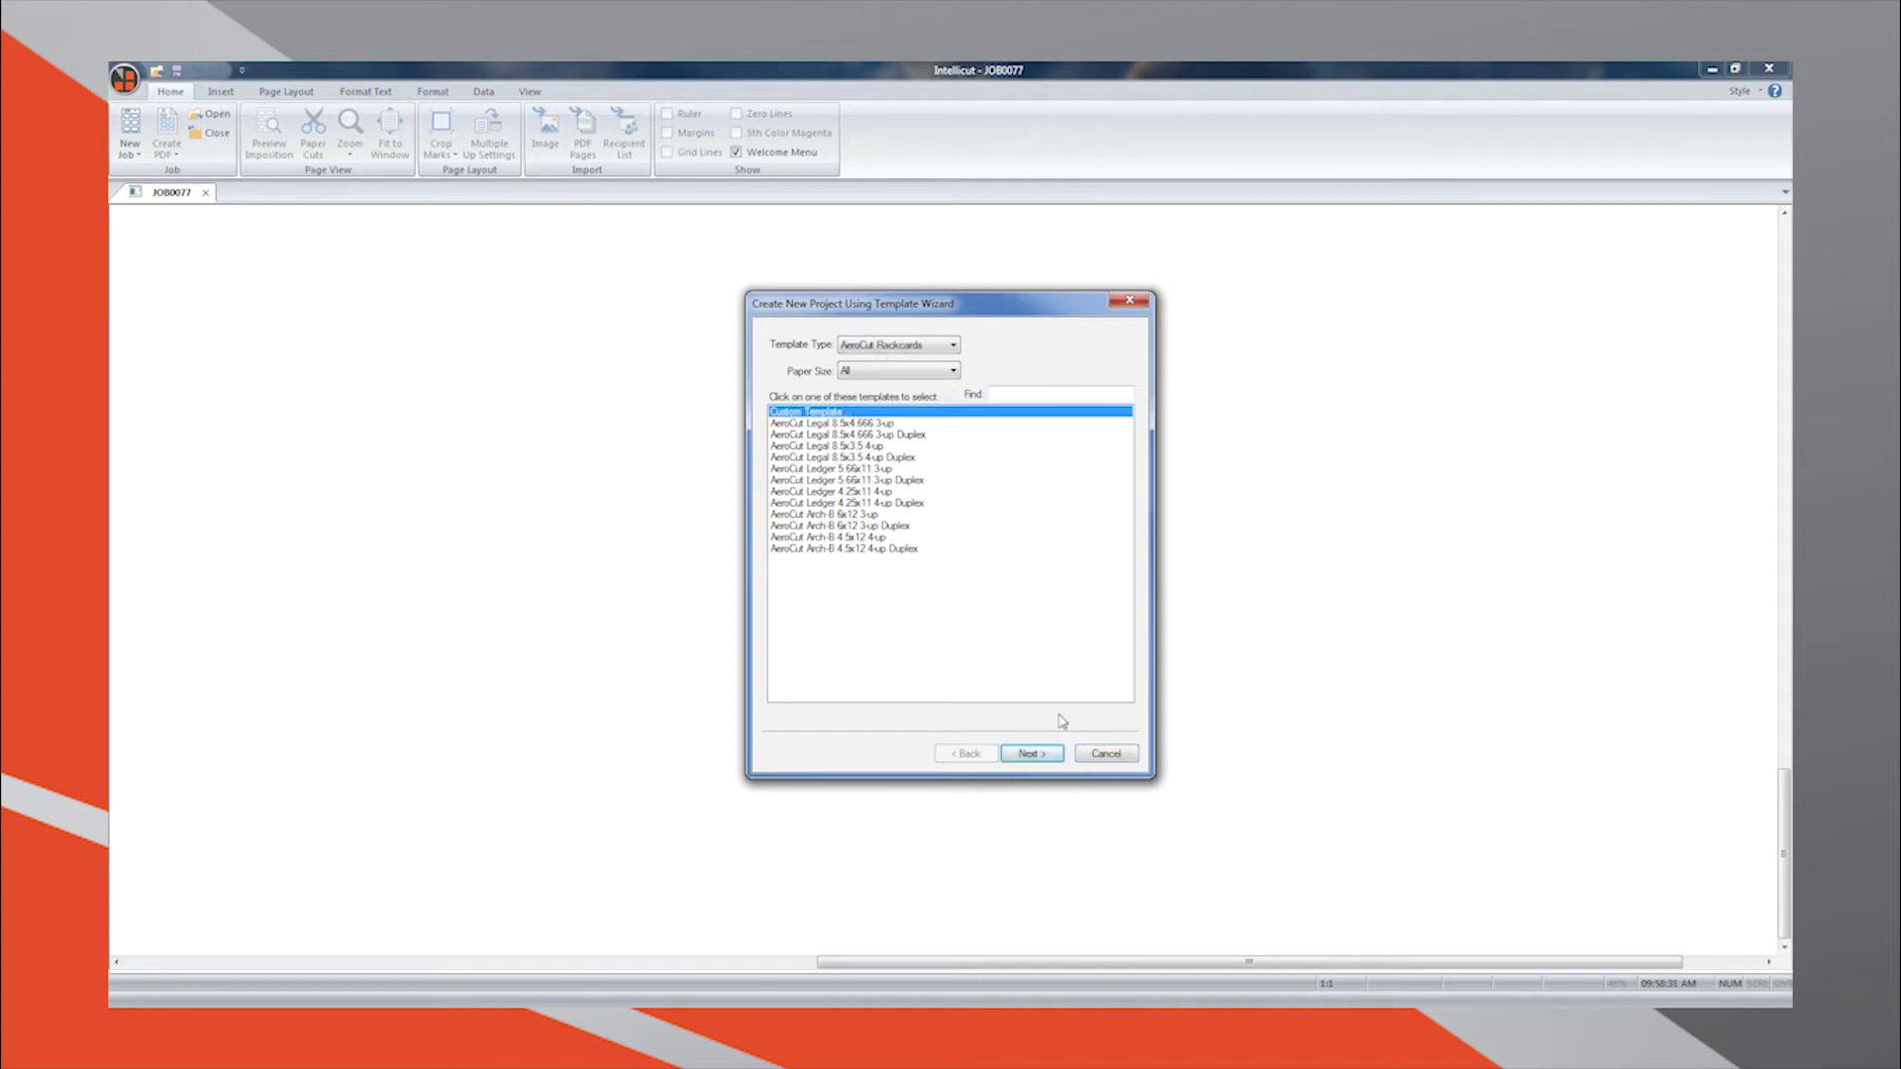
click(1031, 754)
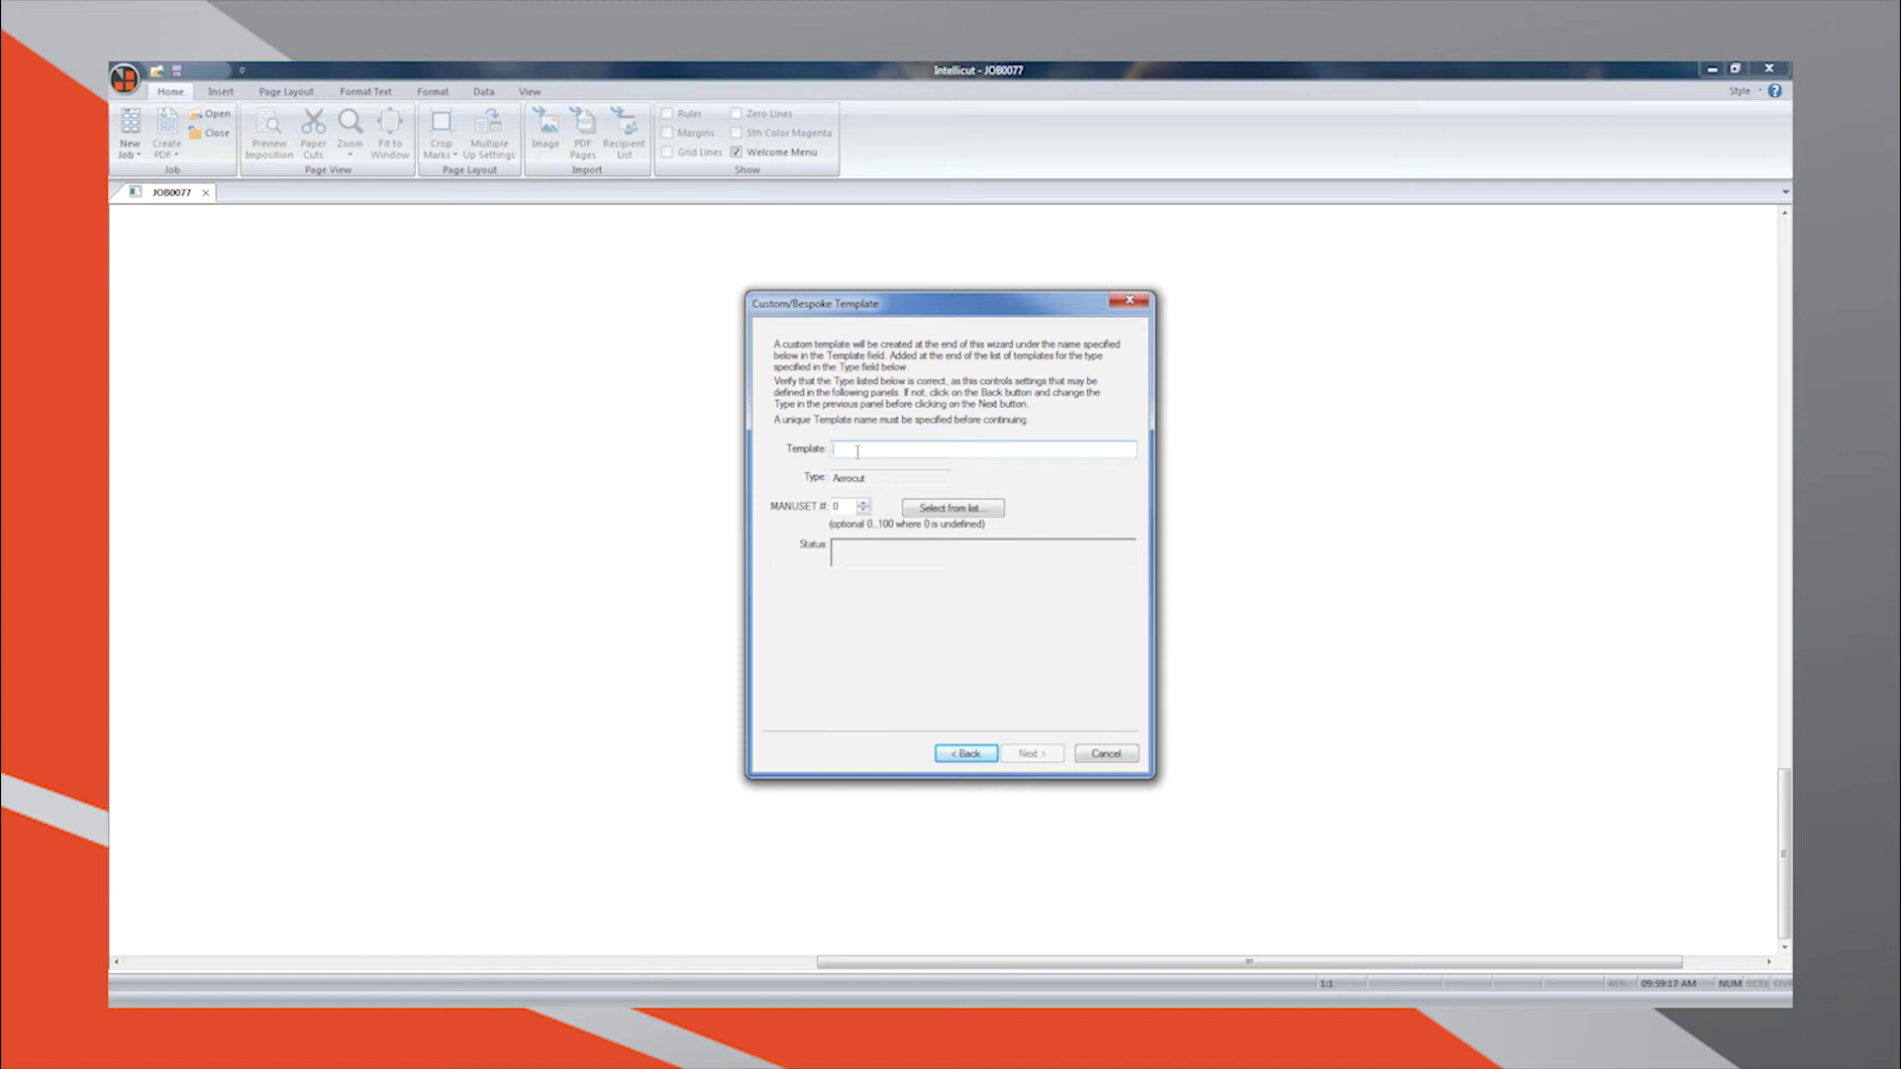
Step: Enter '3.75x8.5 with bleed on 13x19' as the custom template's name
text(3.75x)
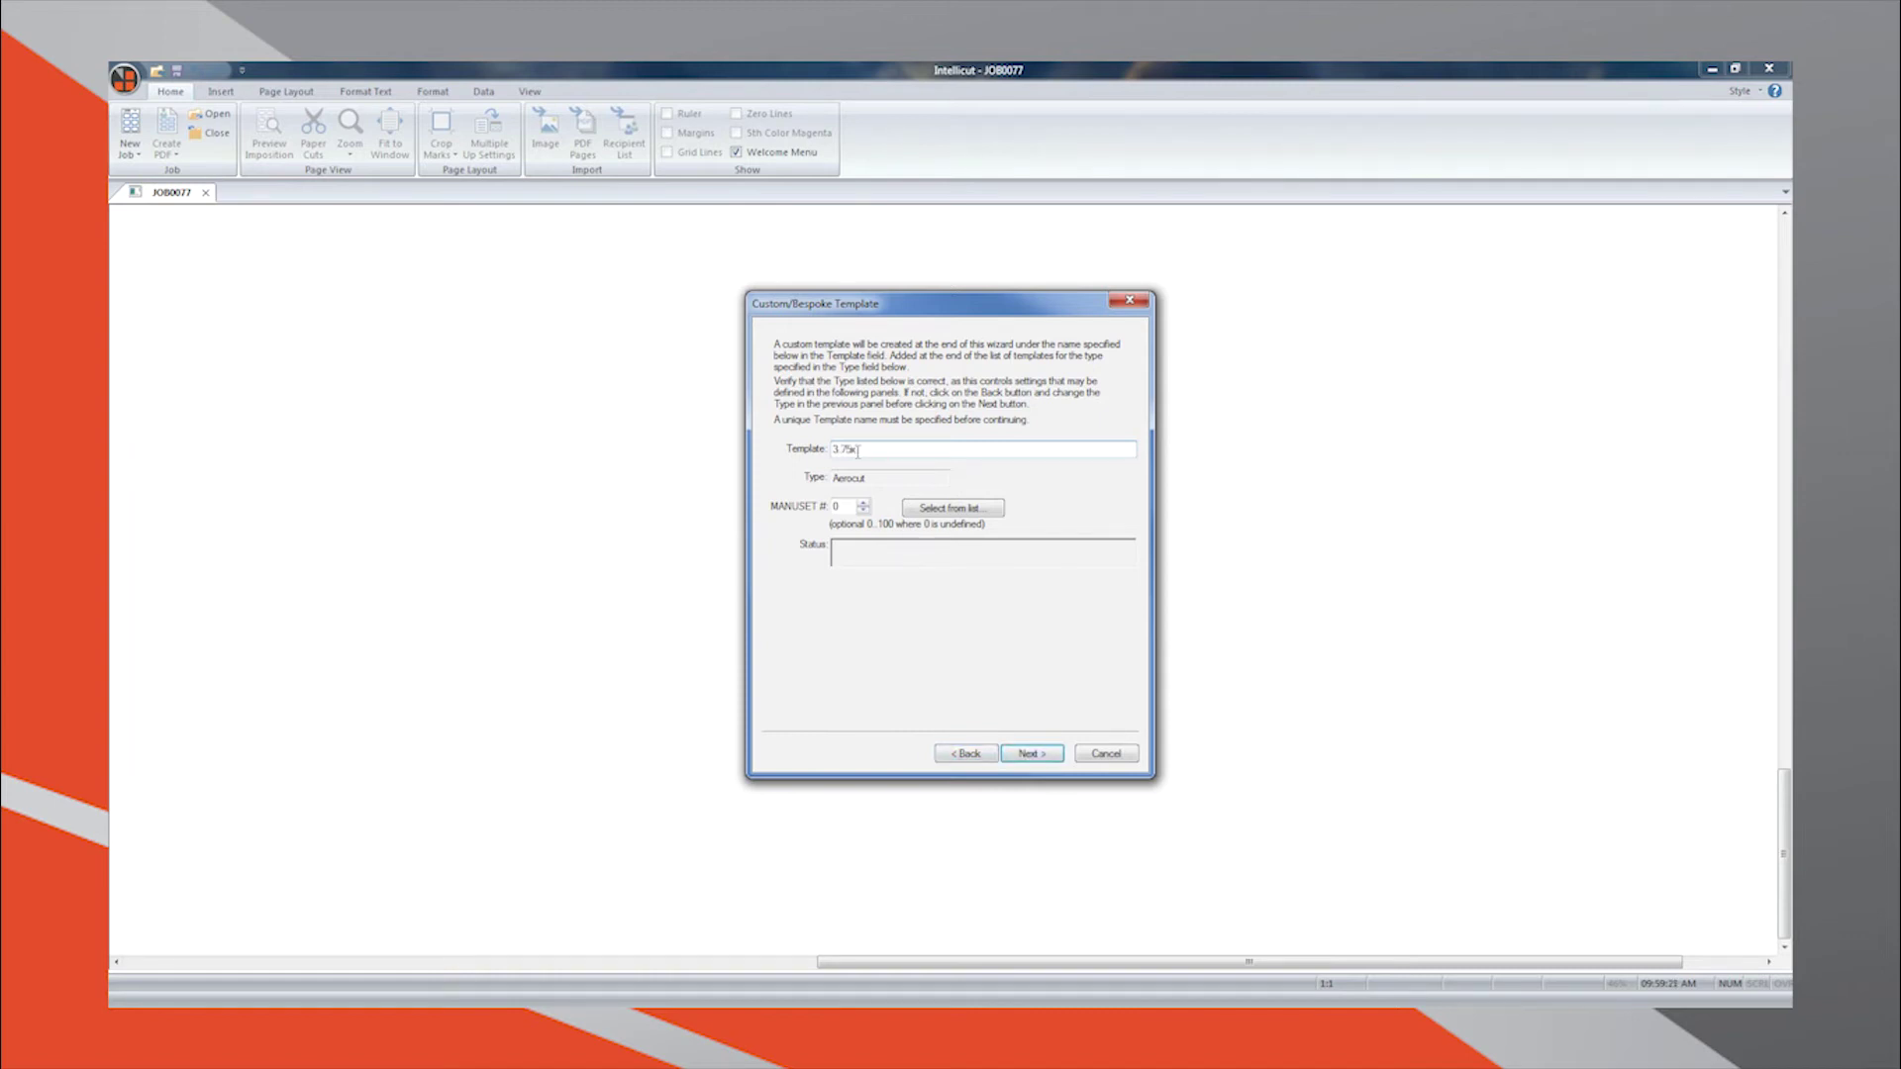
text(8.5 w)
text(ith bleed on )
text(13)
text(10)
Step: From the AeroCut's stored jobs, select job 1 as the MANUSET number
click(940, 511)
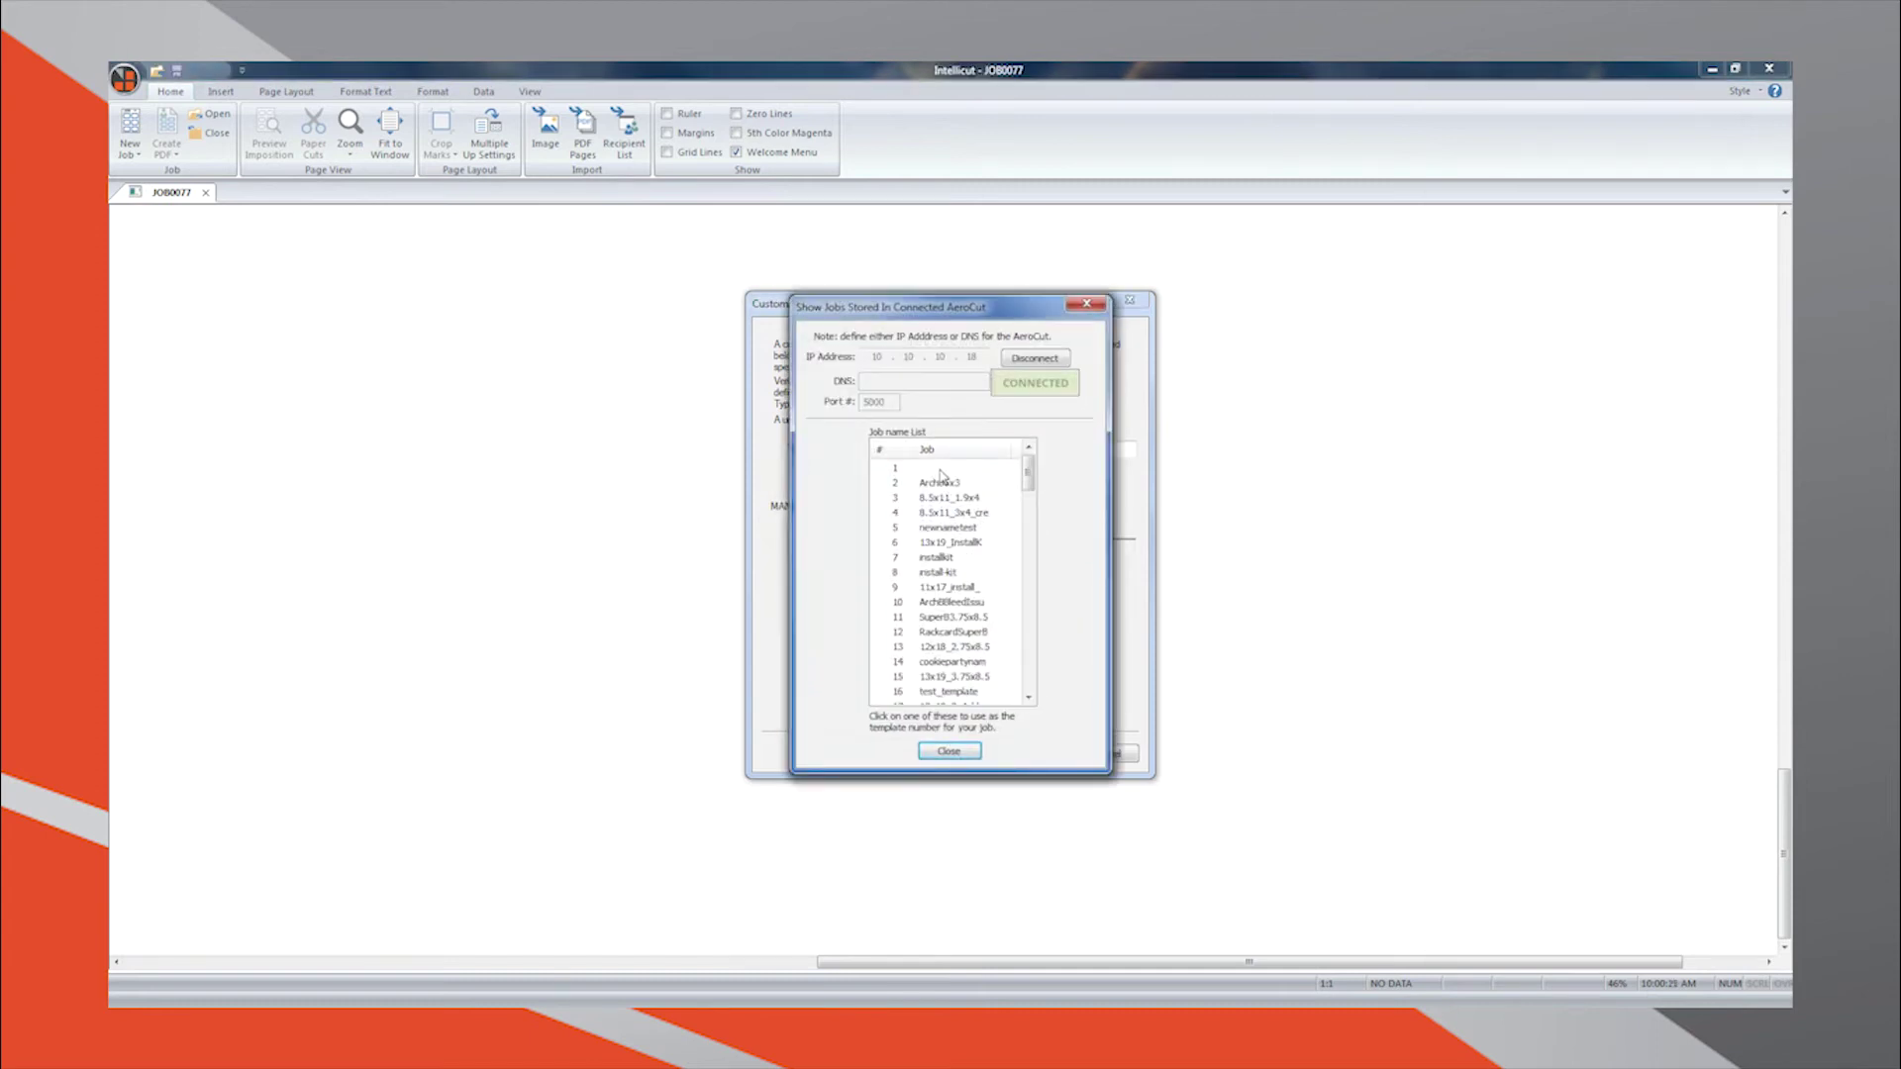
click(940, 471)
scroll(946, 510, down, 4)
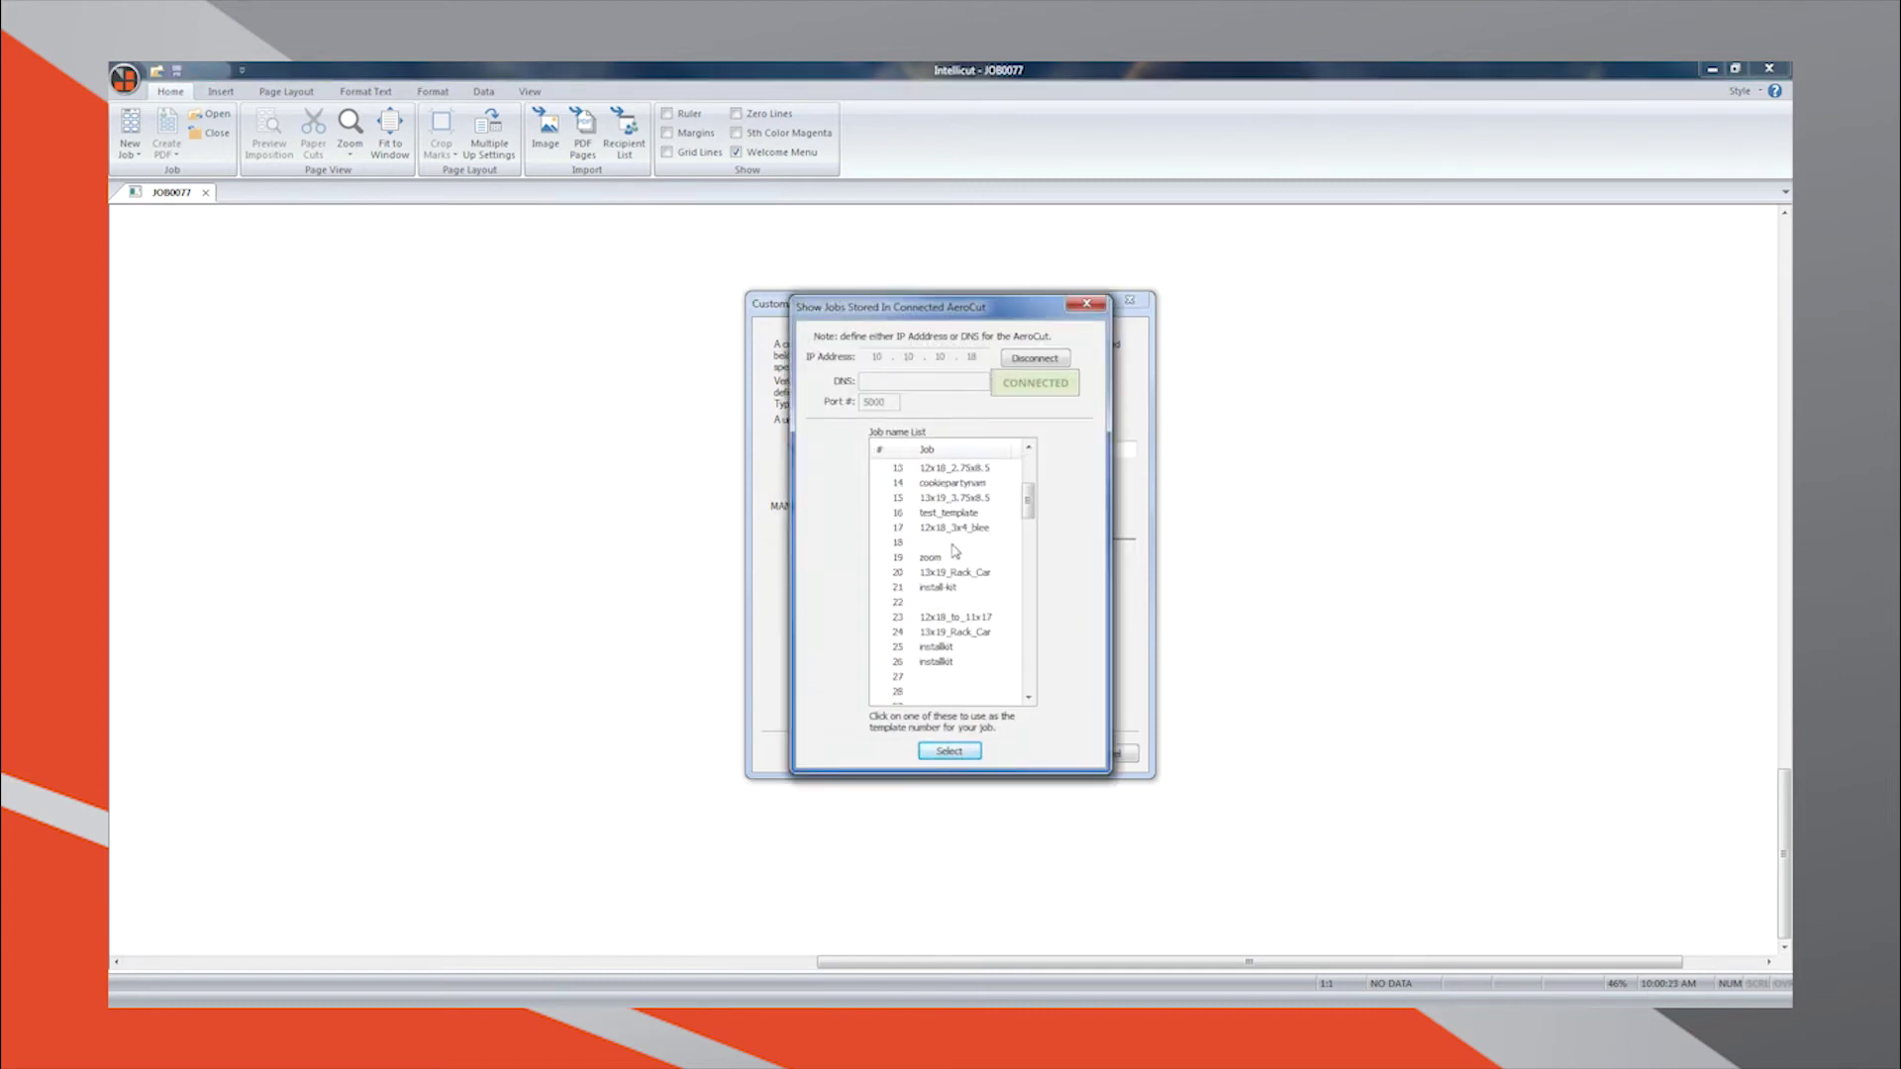
scroll(948, 639, up, 3)
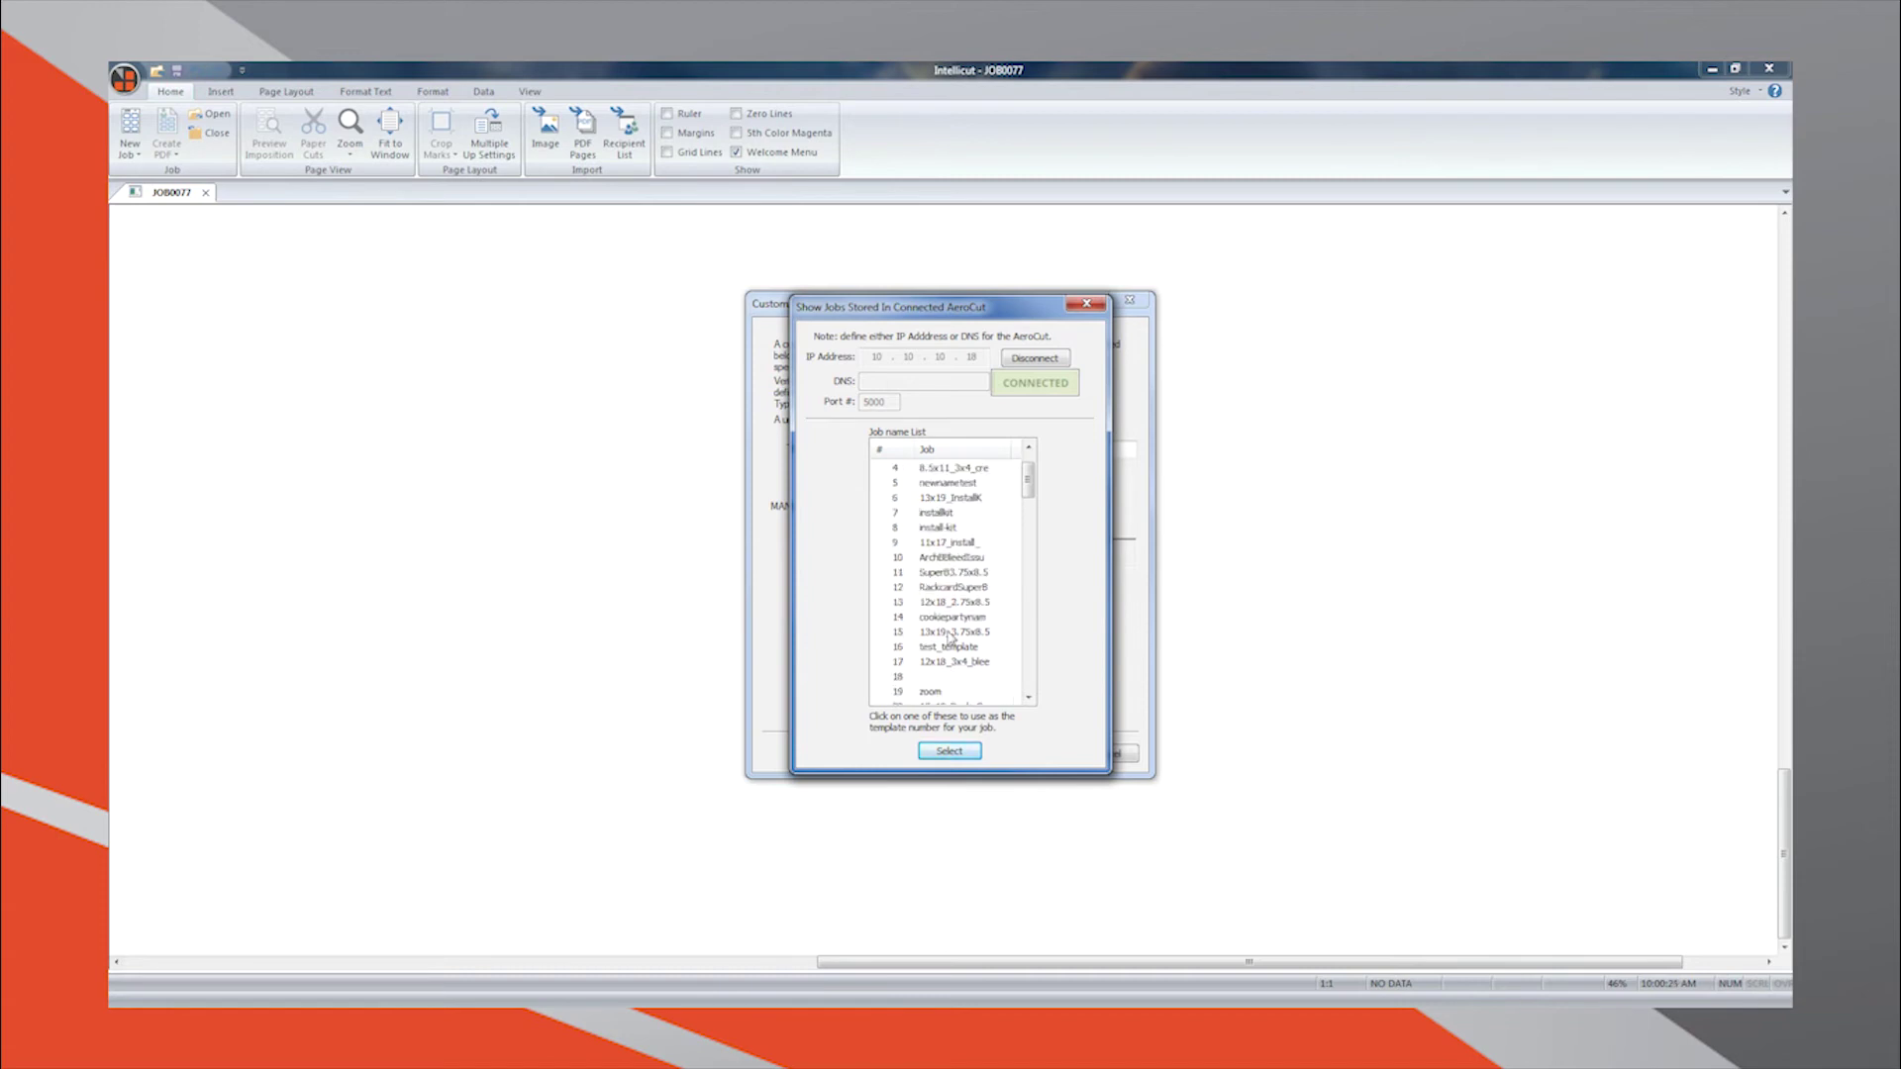
scroll(949, 639, up, 1)
click(948, 497)
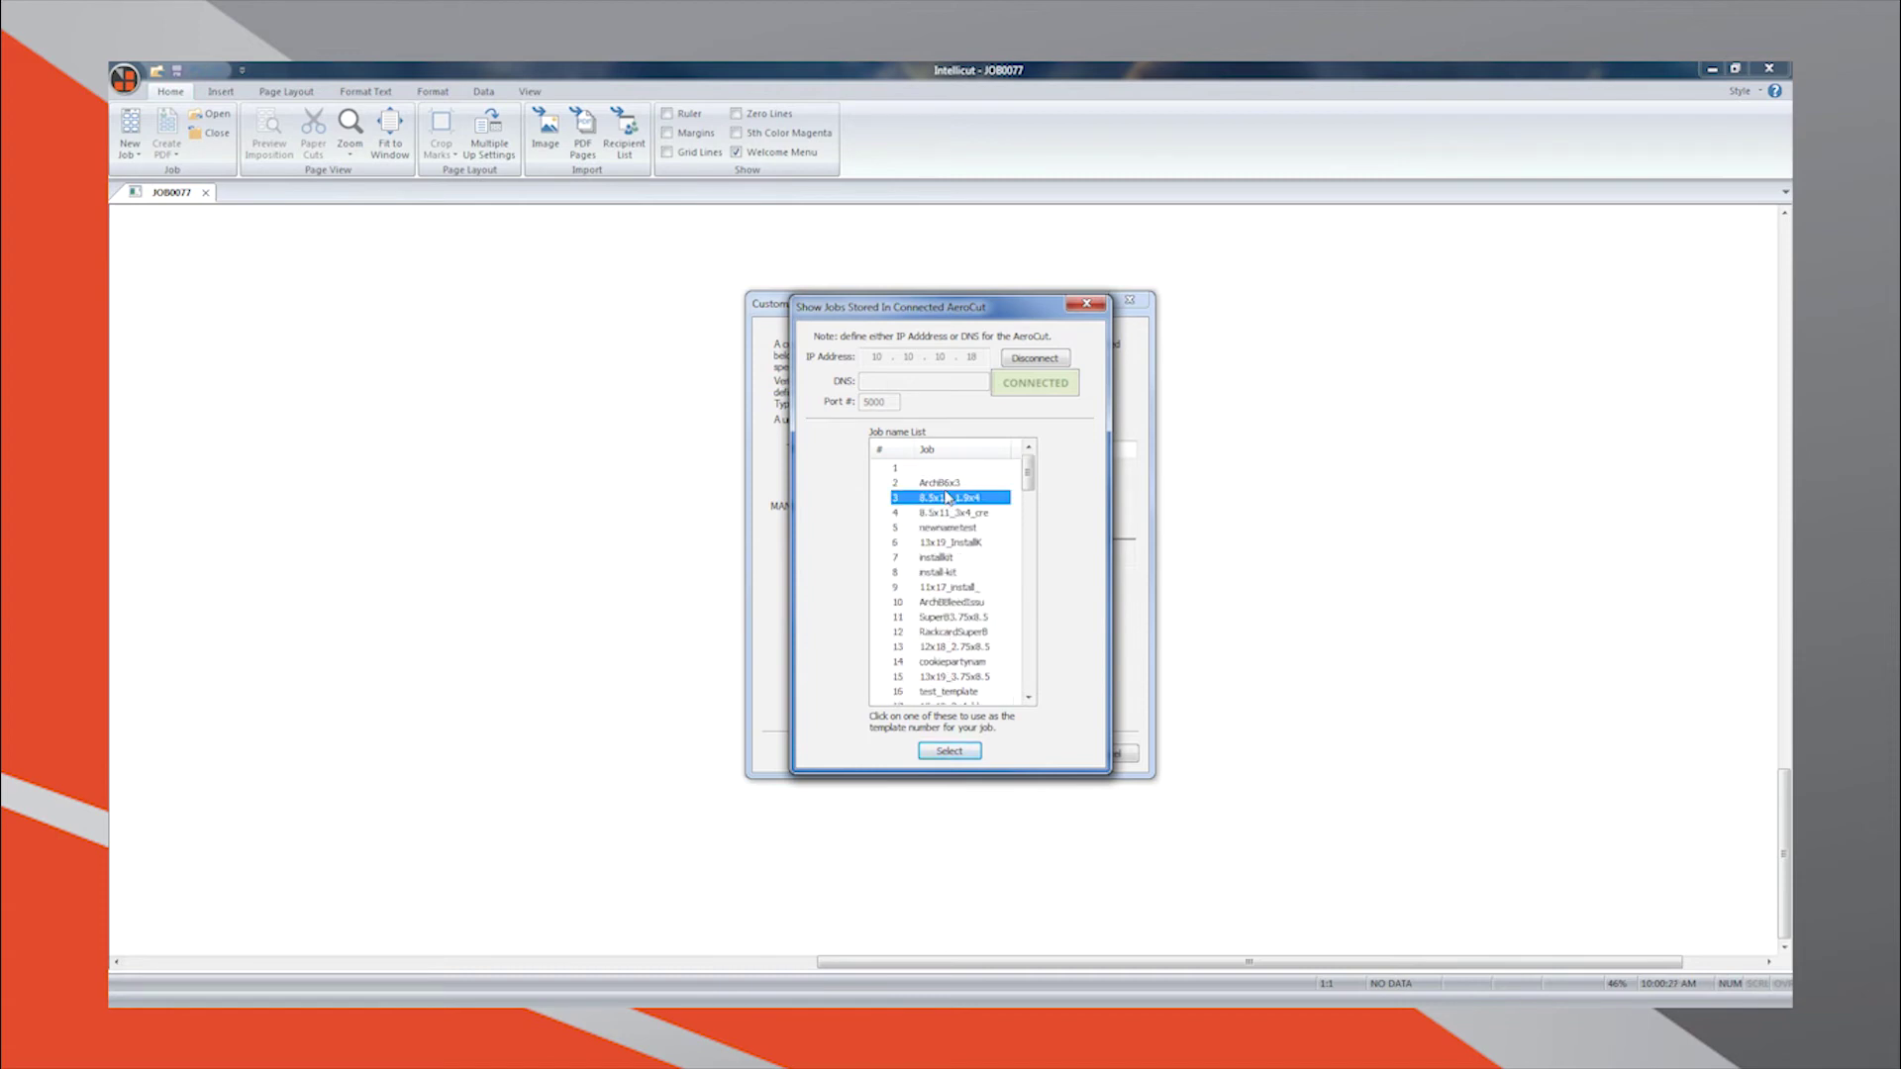
click(948, 484)
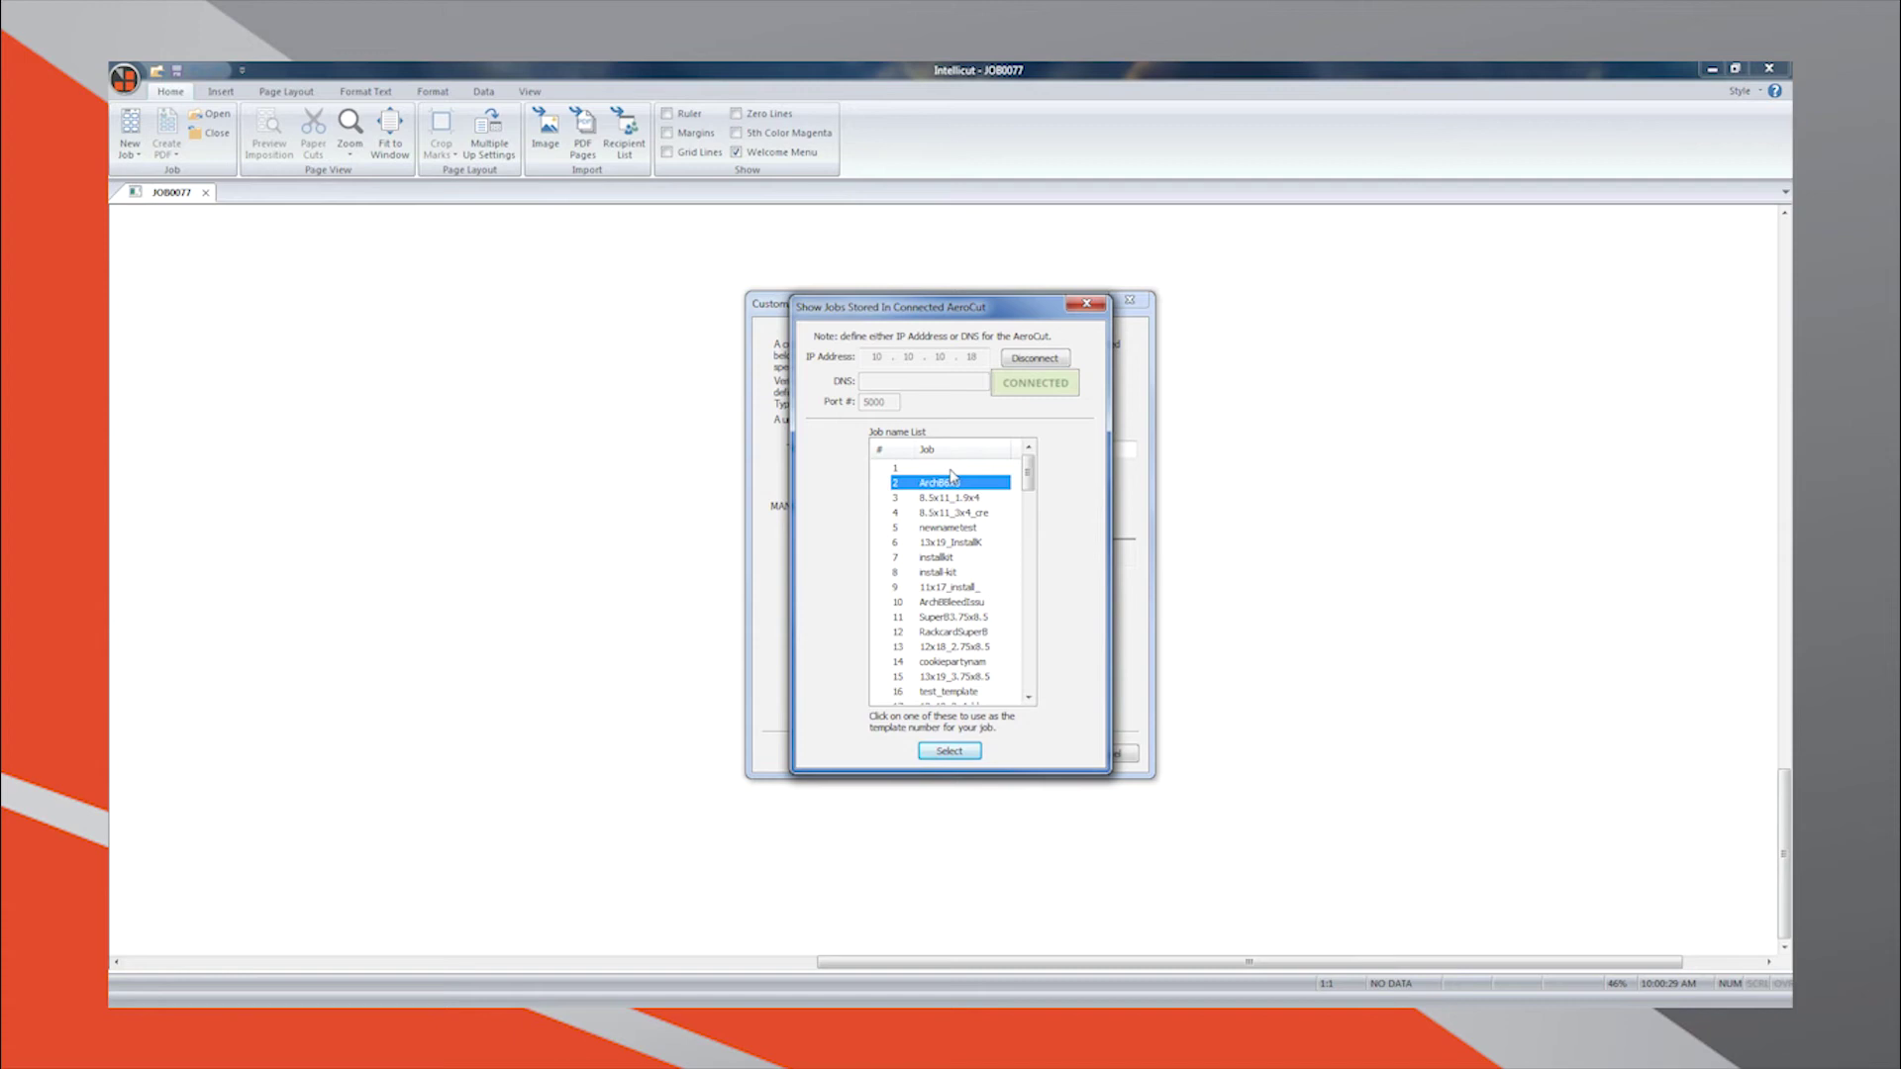
click(951, 469)
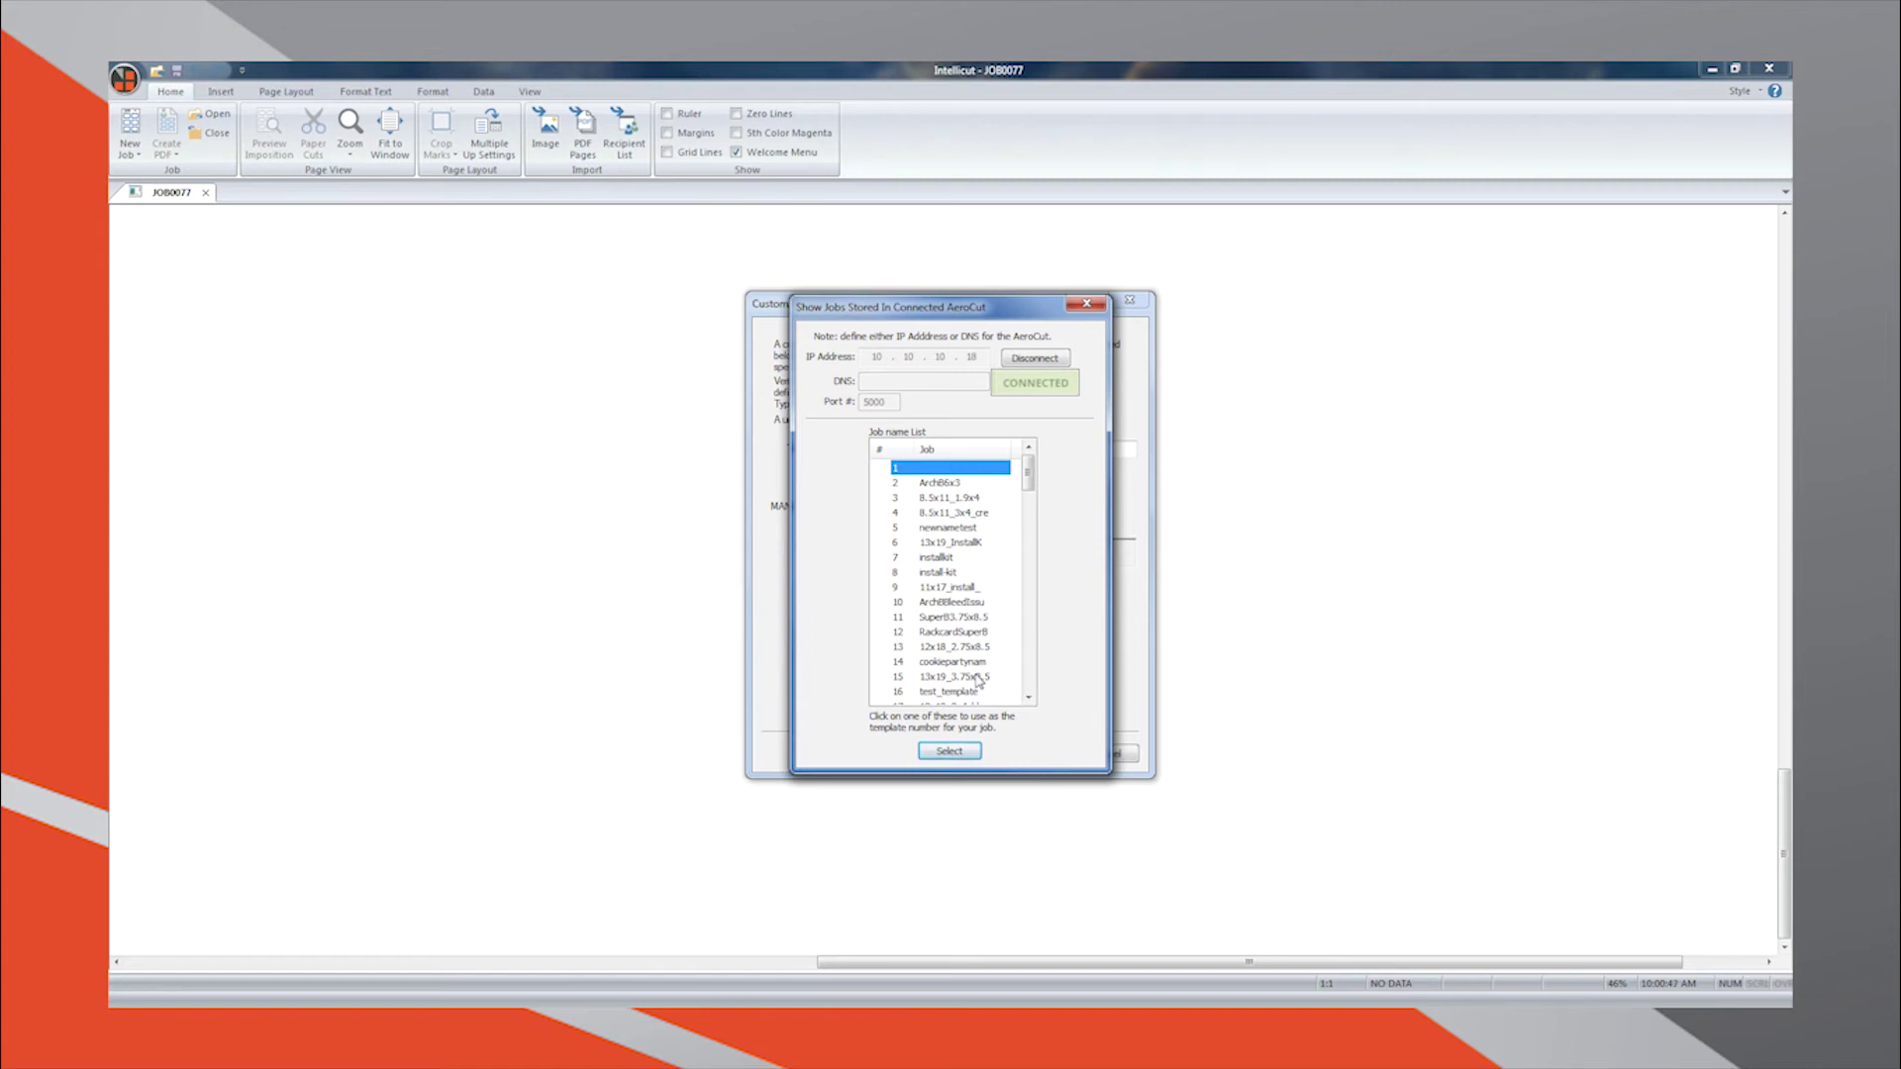
click(950, 753)
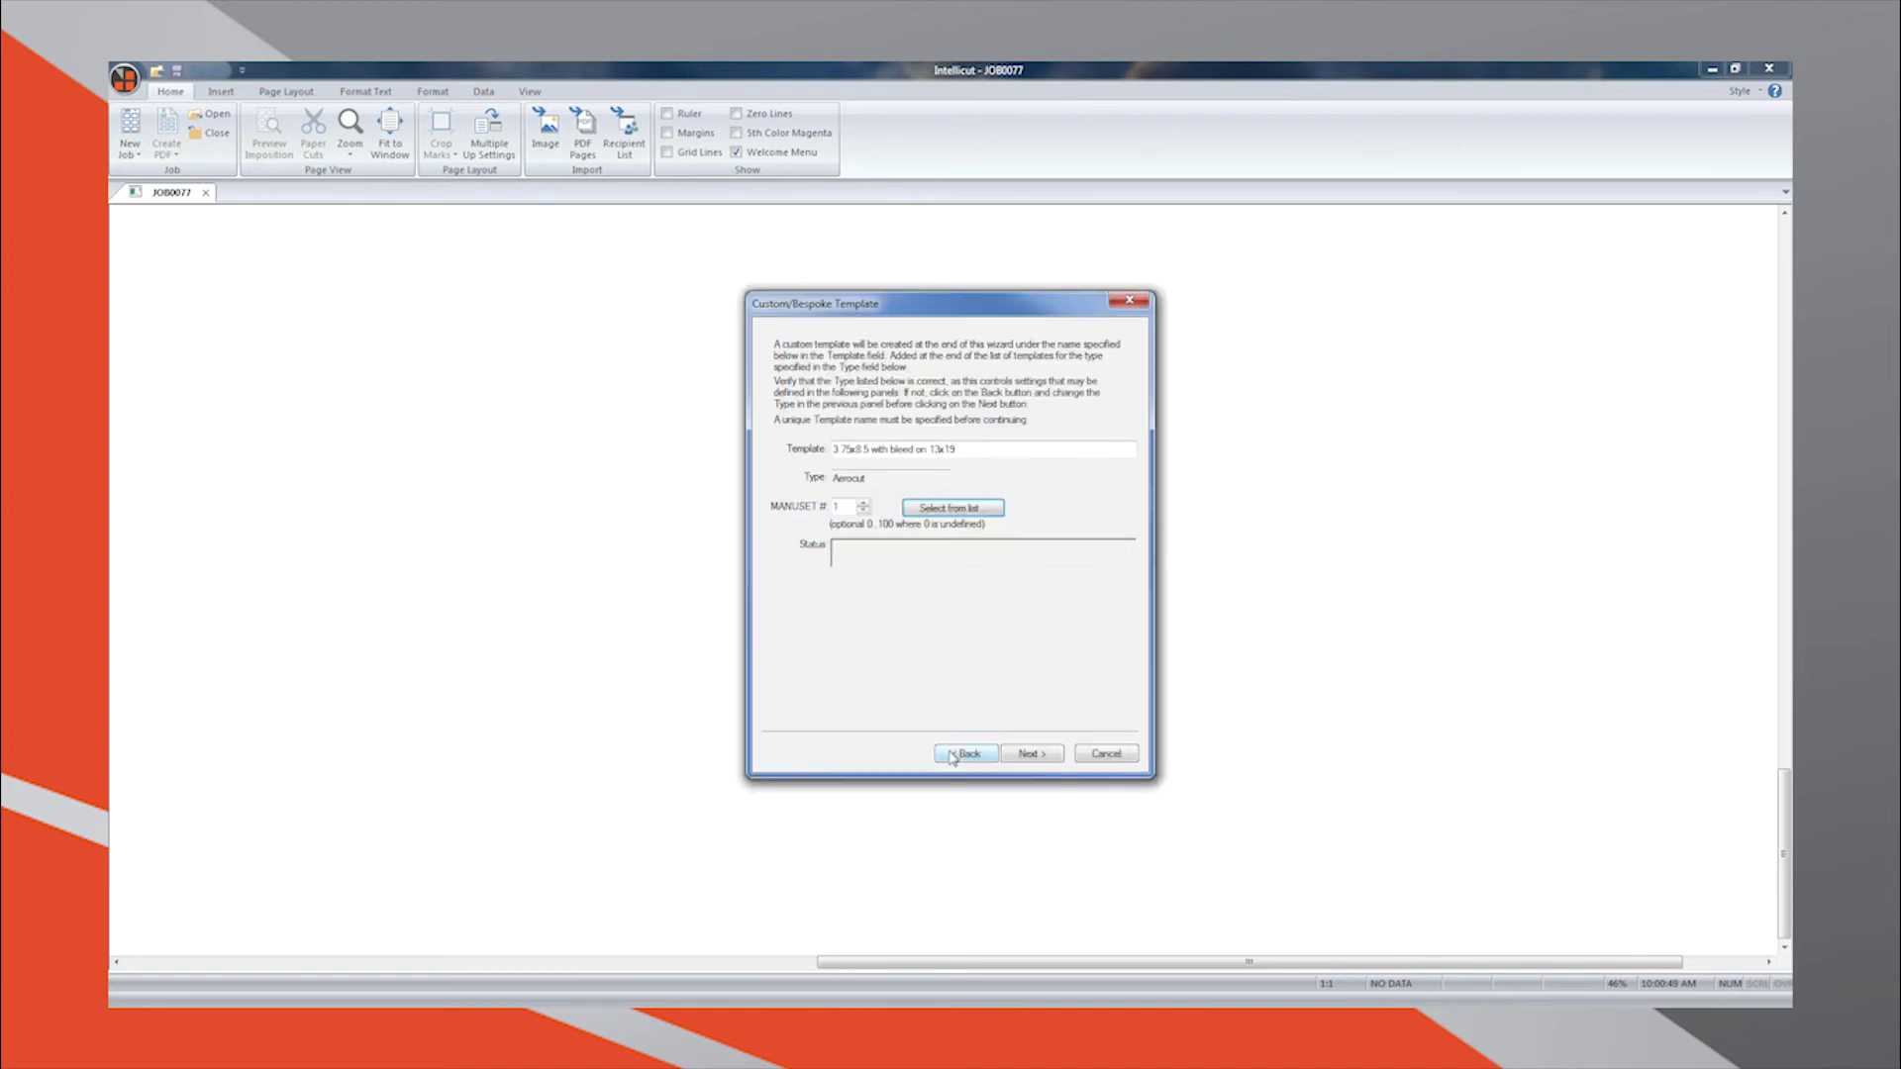
Step: Set duplex page format, portrait orientation, and Super-B 13 x 19 paper
click(1044, 760)
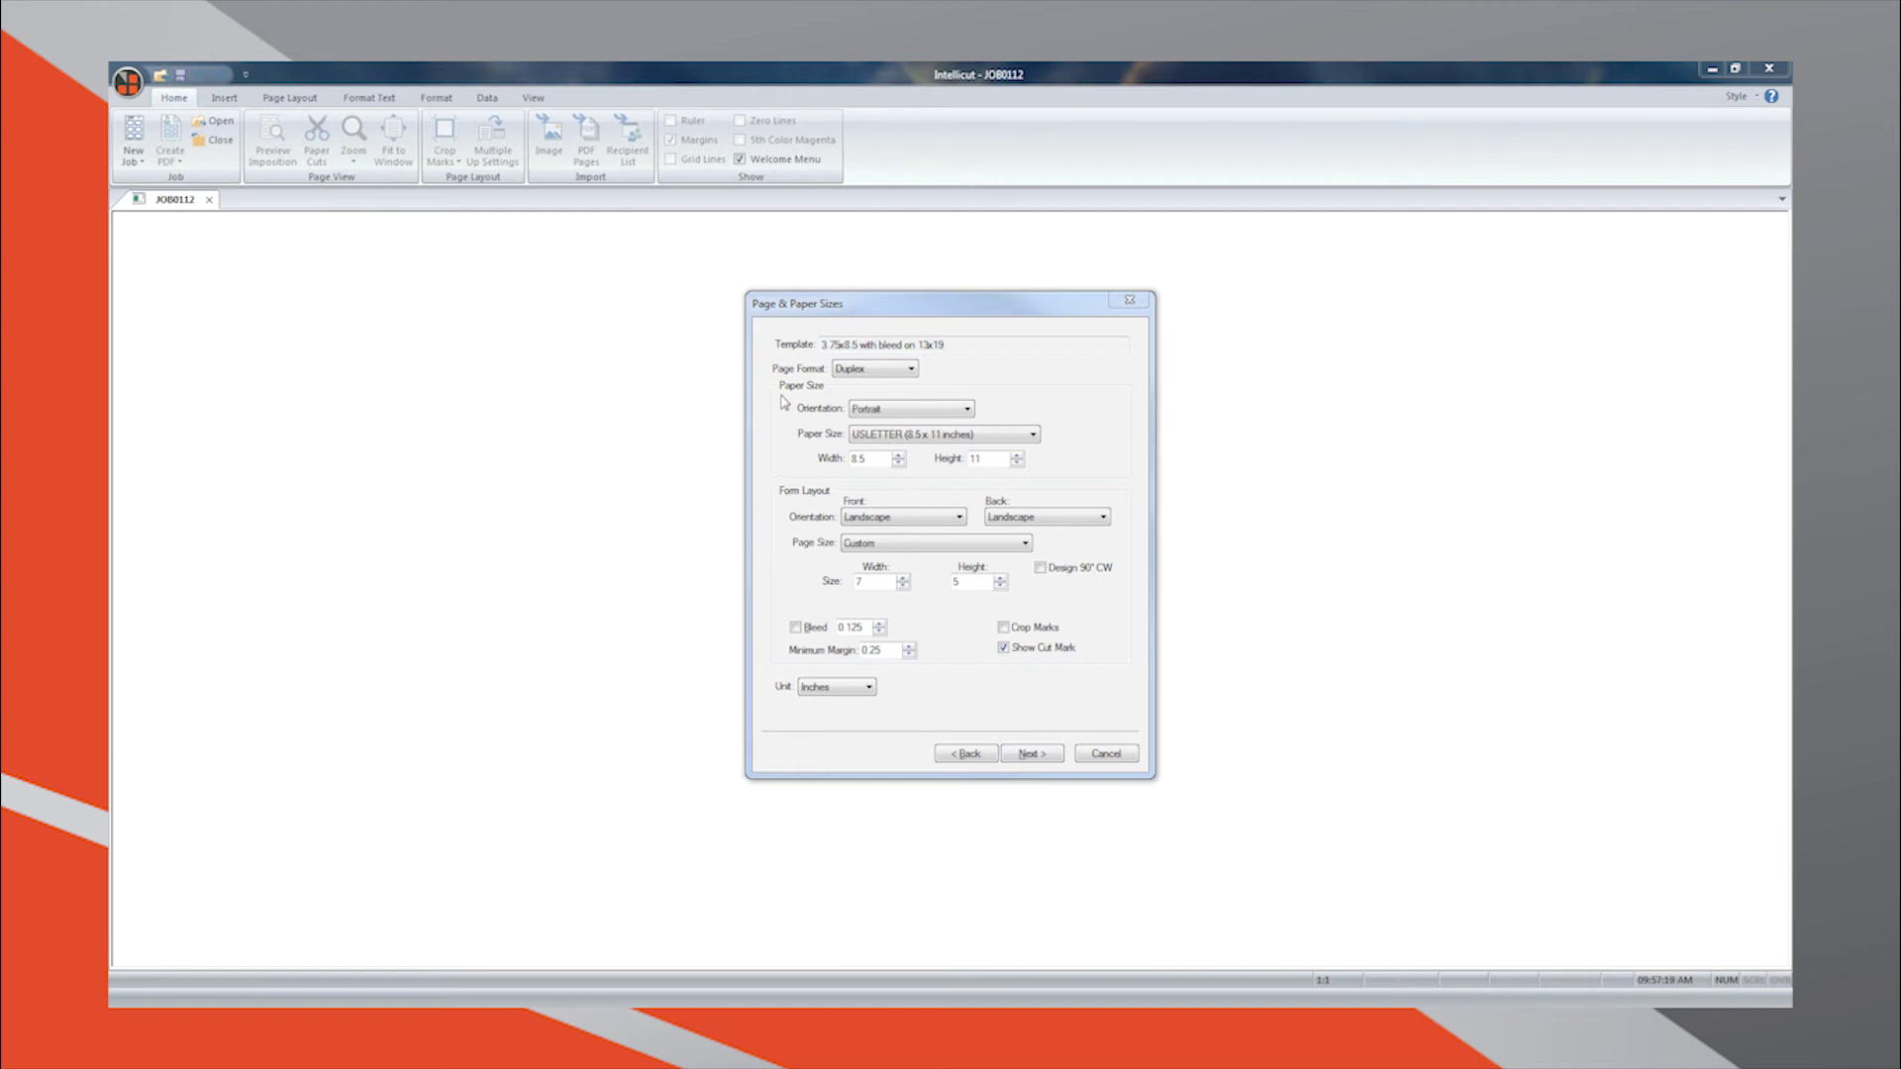
click(890, 373)
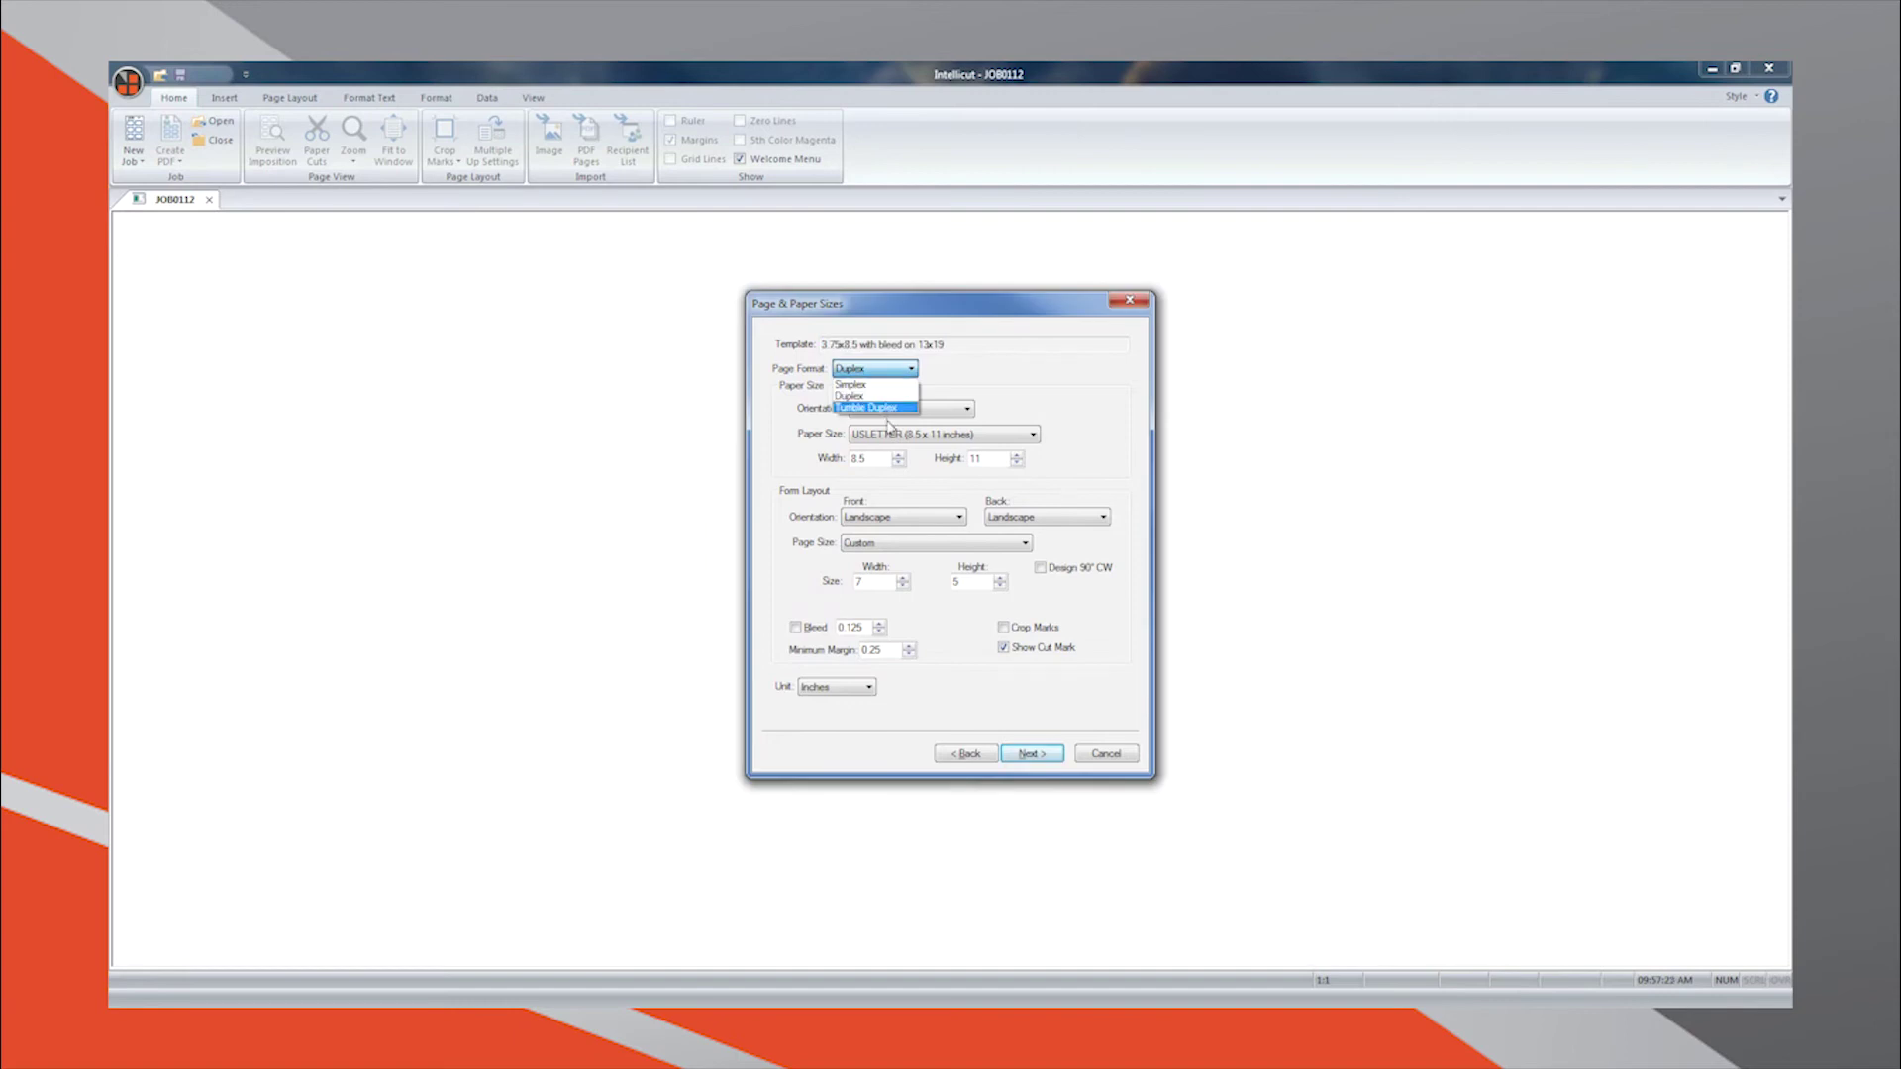
click(890, 396)
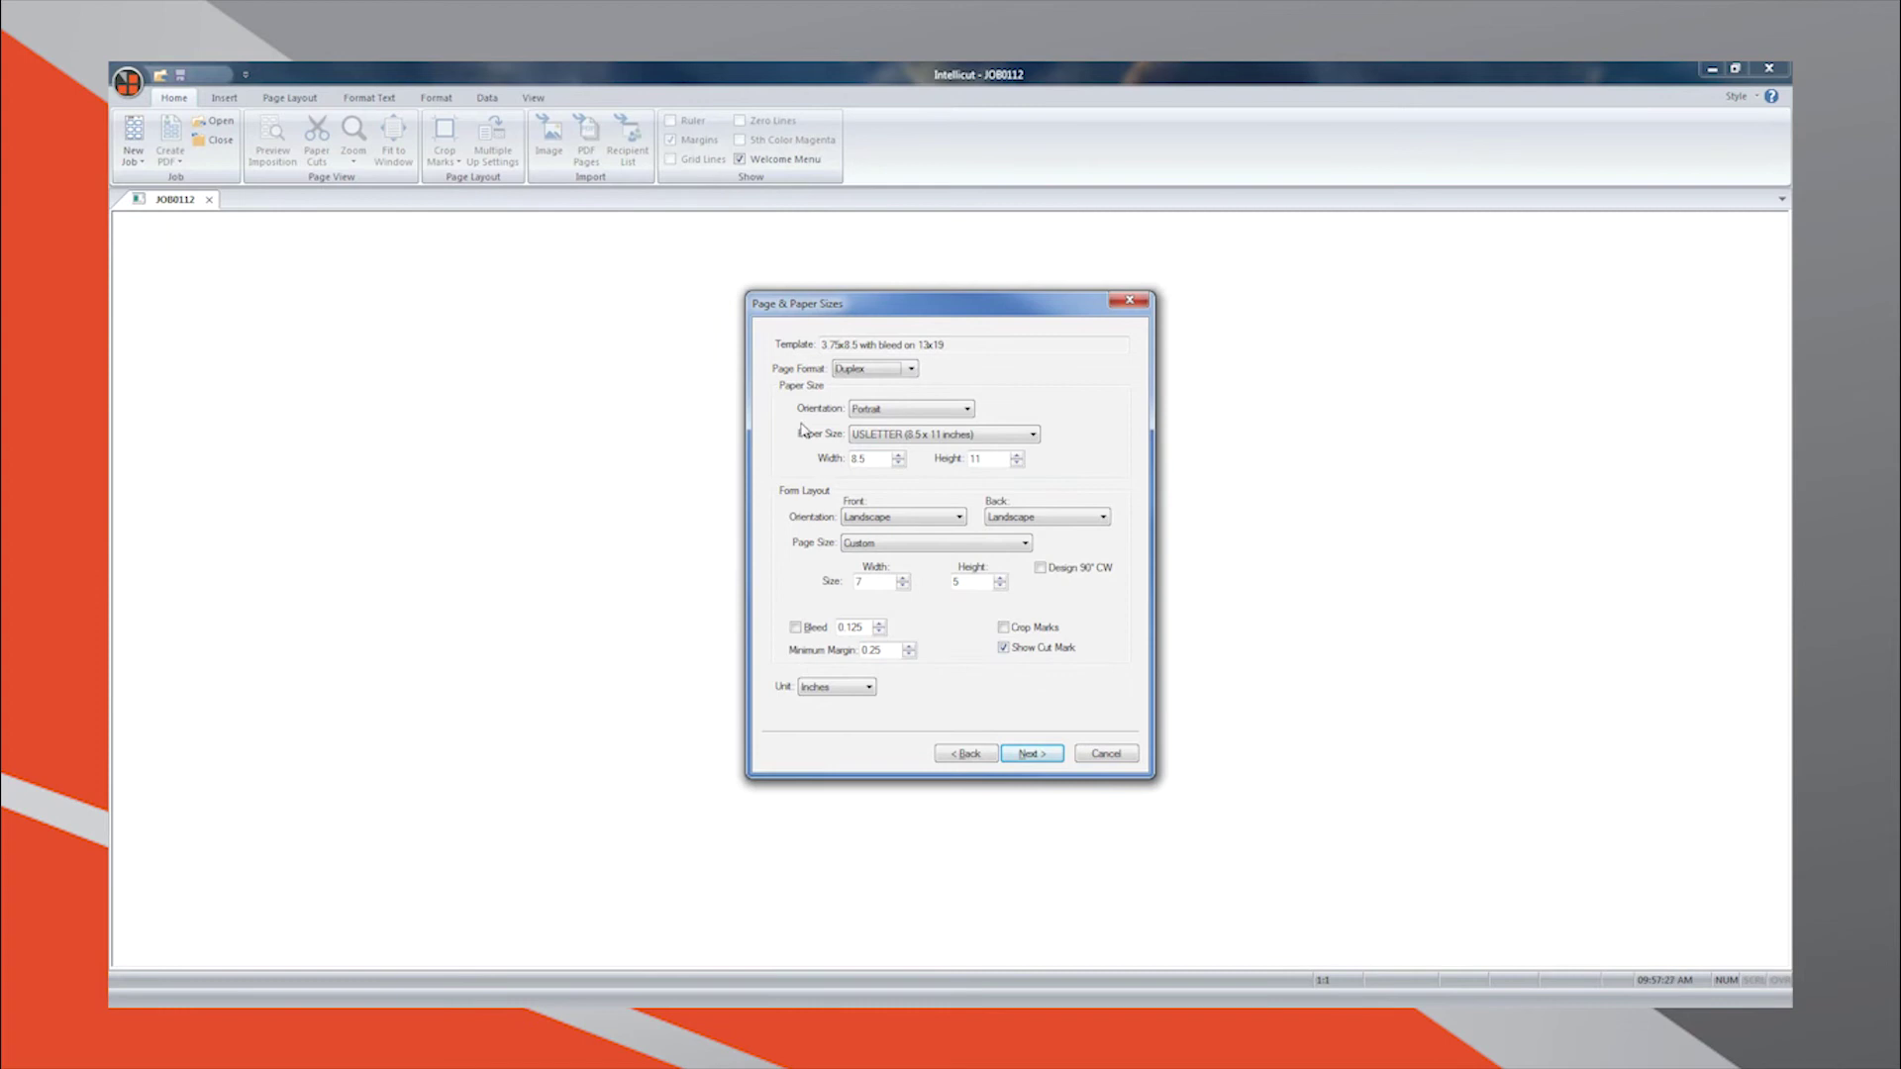
click(937, 410)
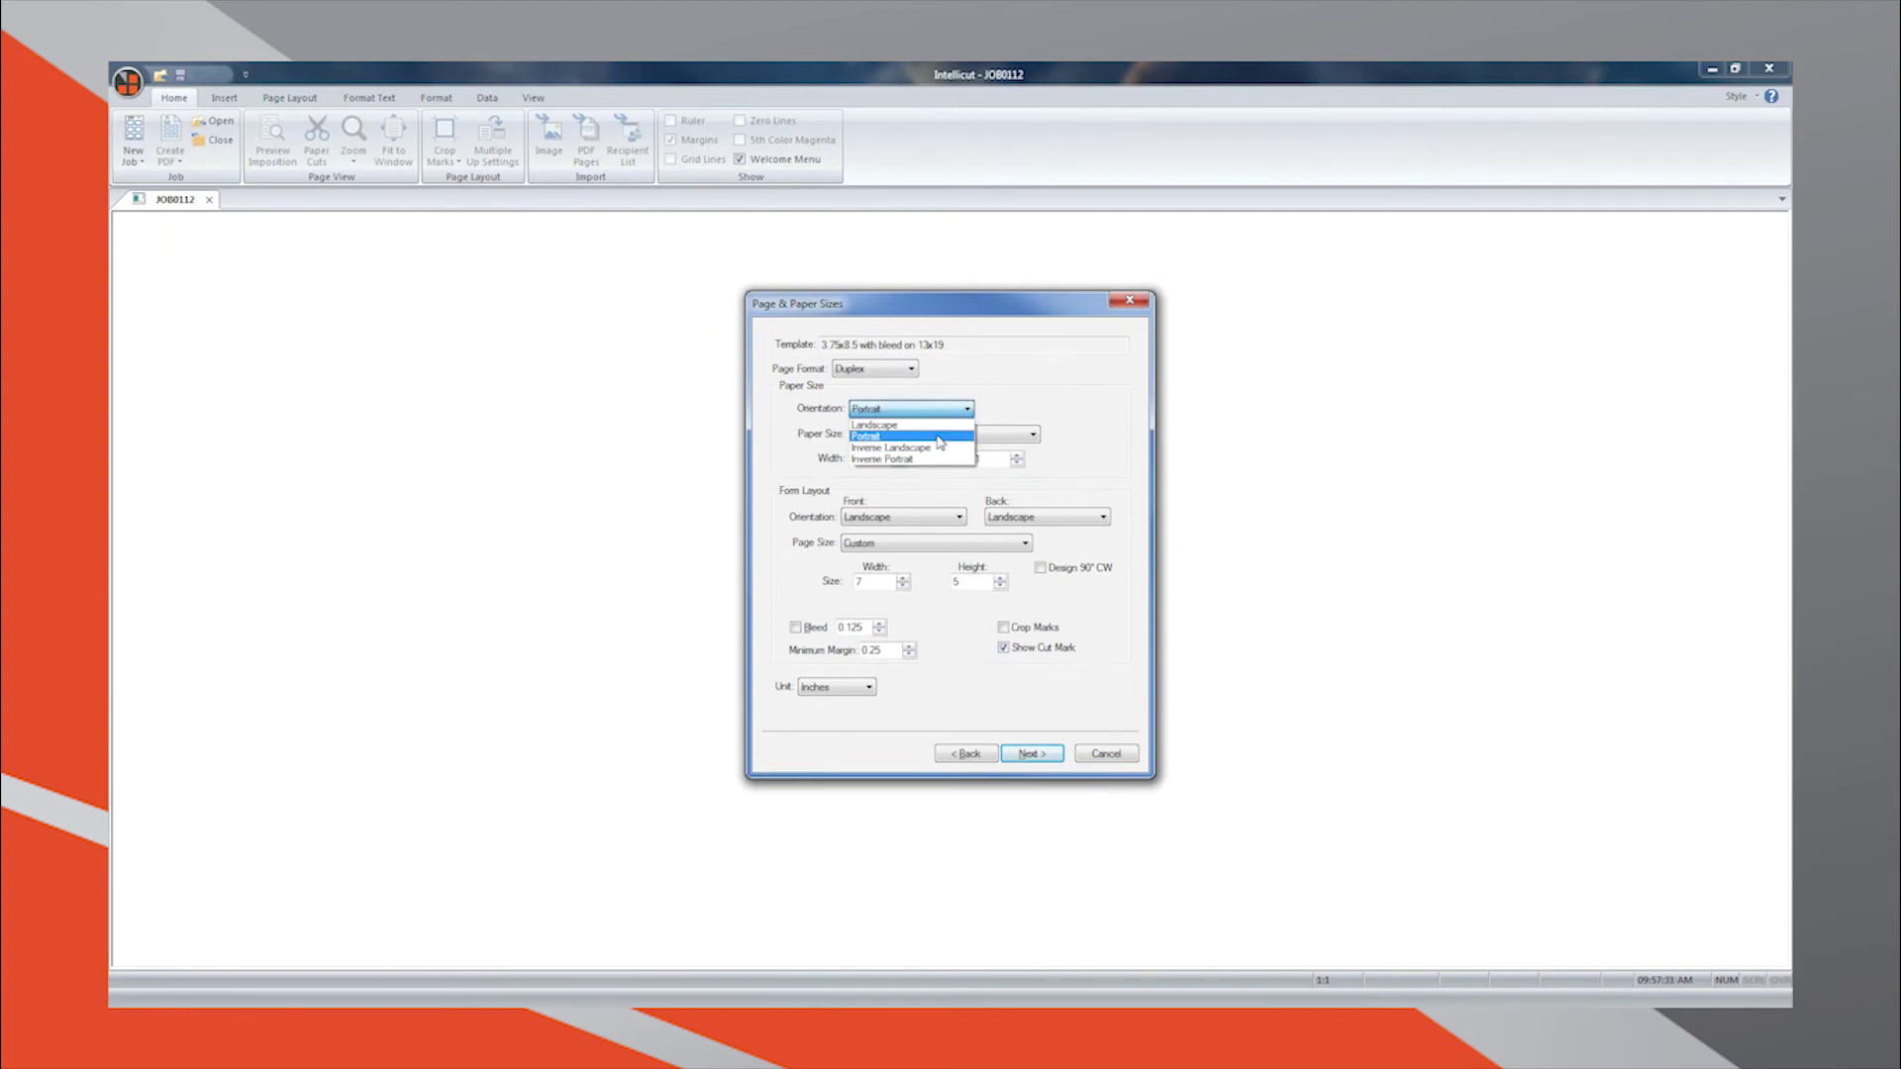
click(939, 437)
click(940, 435)
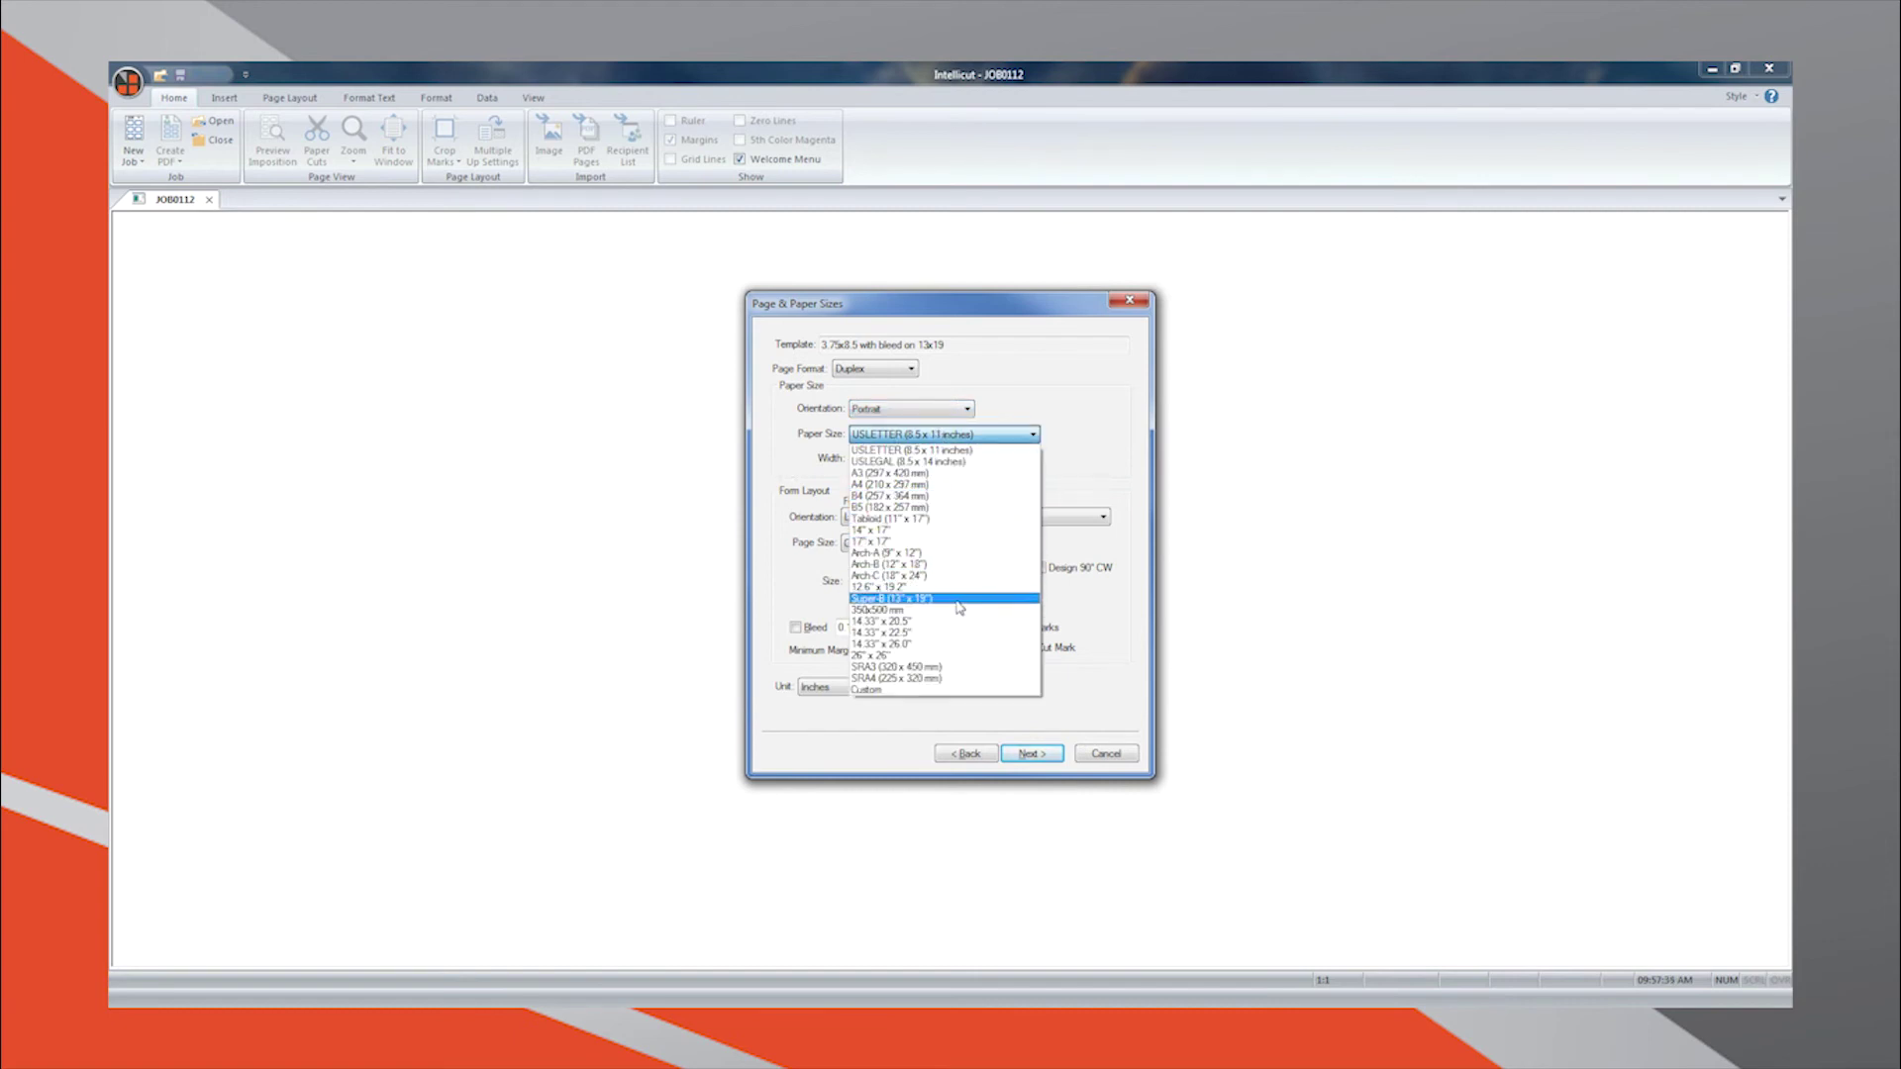
click(957, 599)
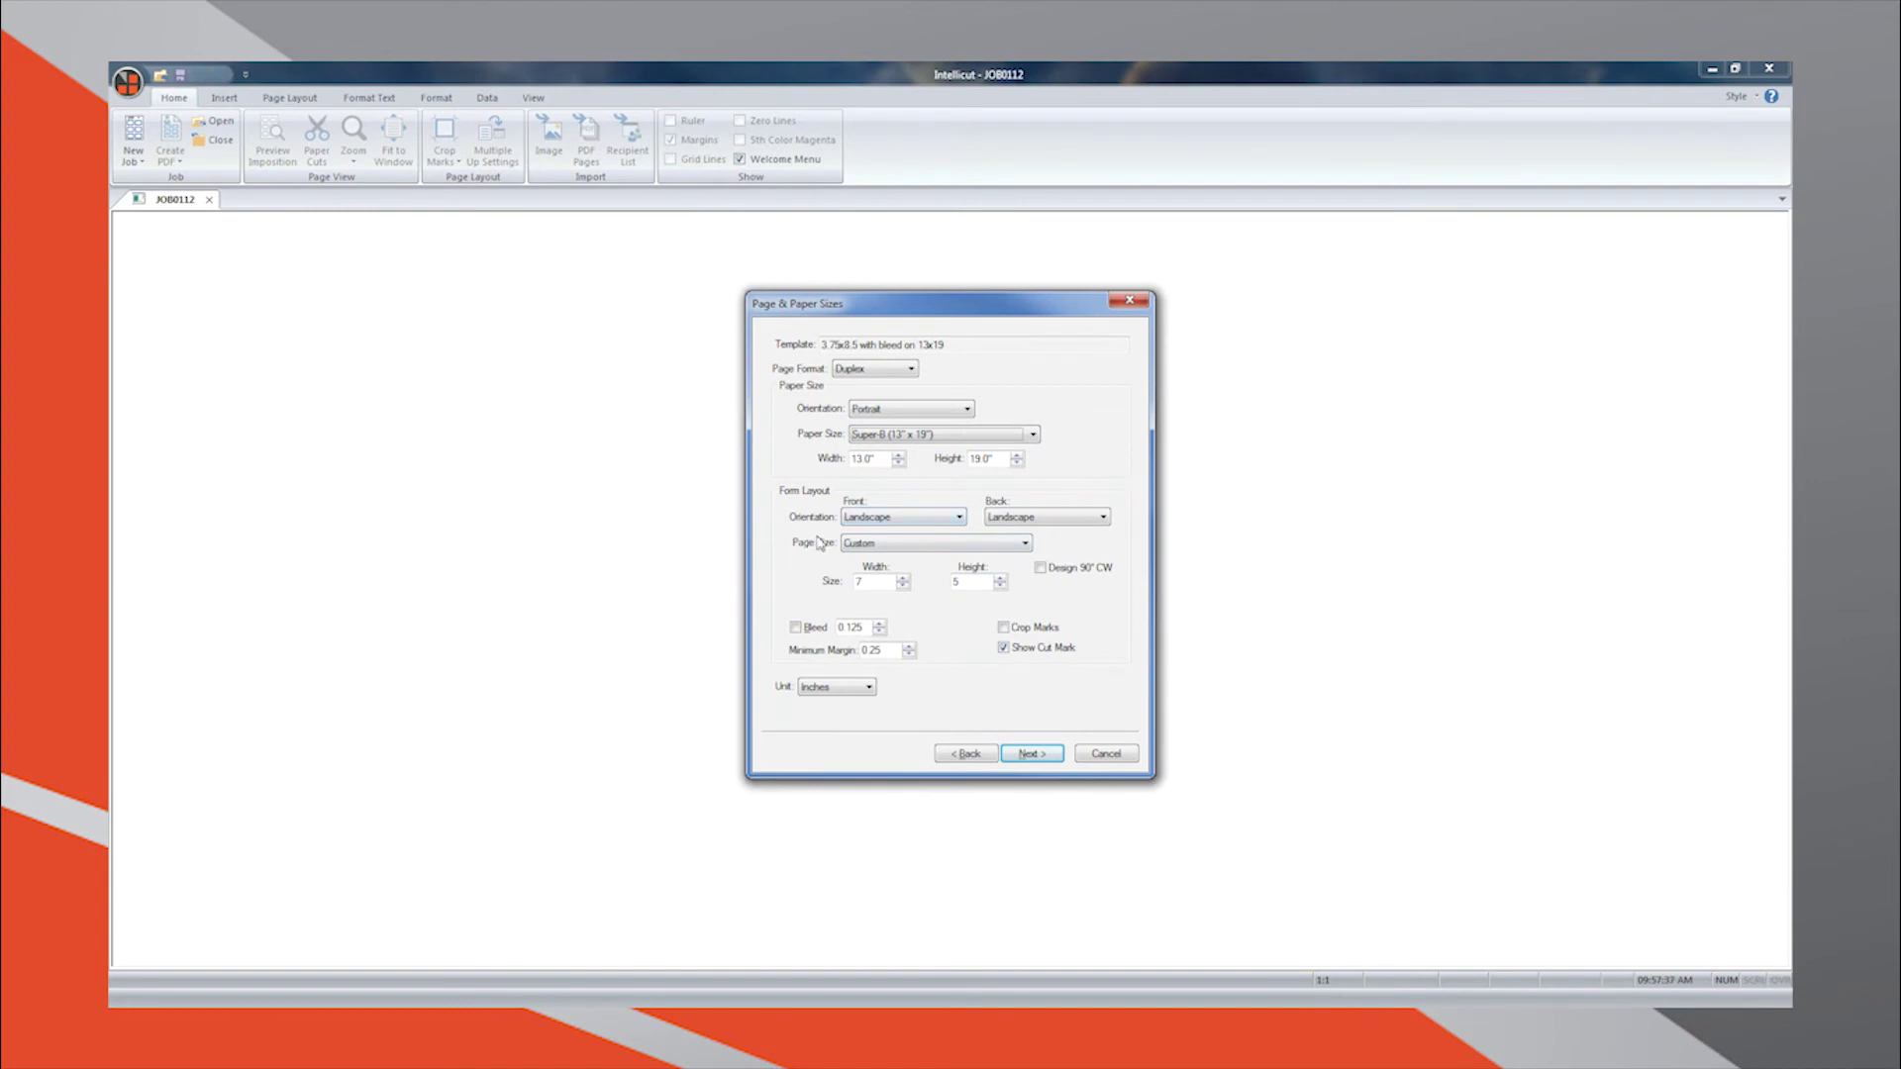
Step: Make front and back cards portrait at 3.75 x 8.5 with bleed on
click(919, 519)
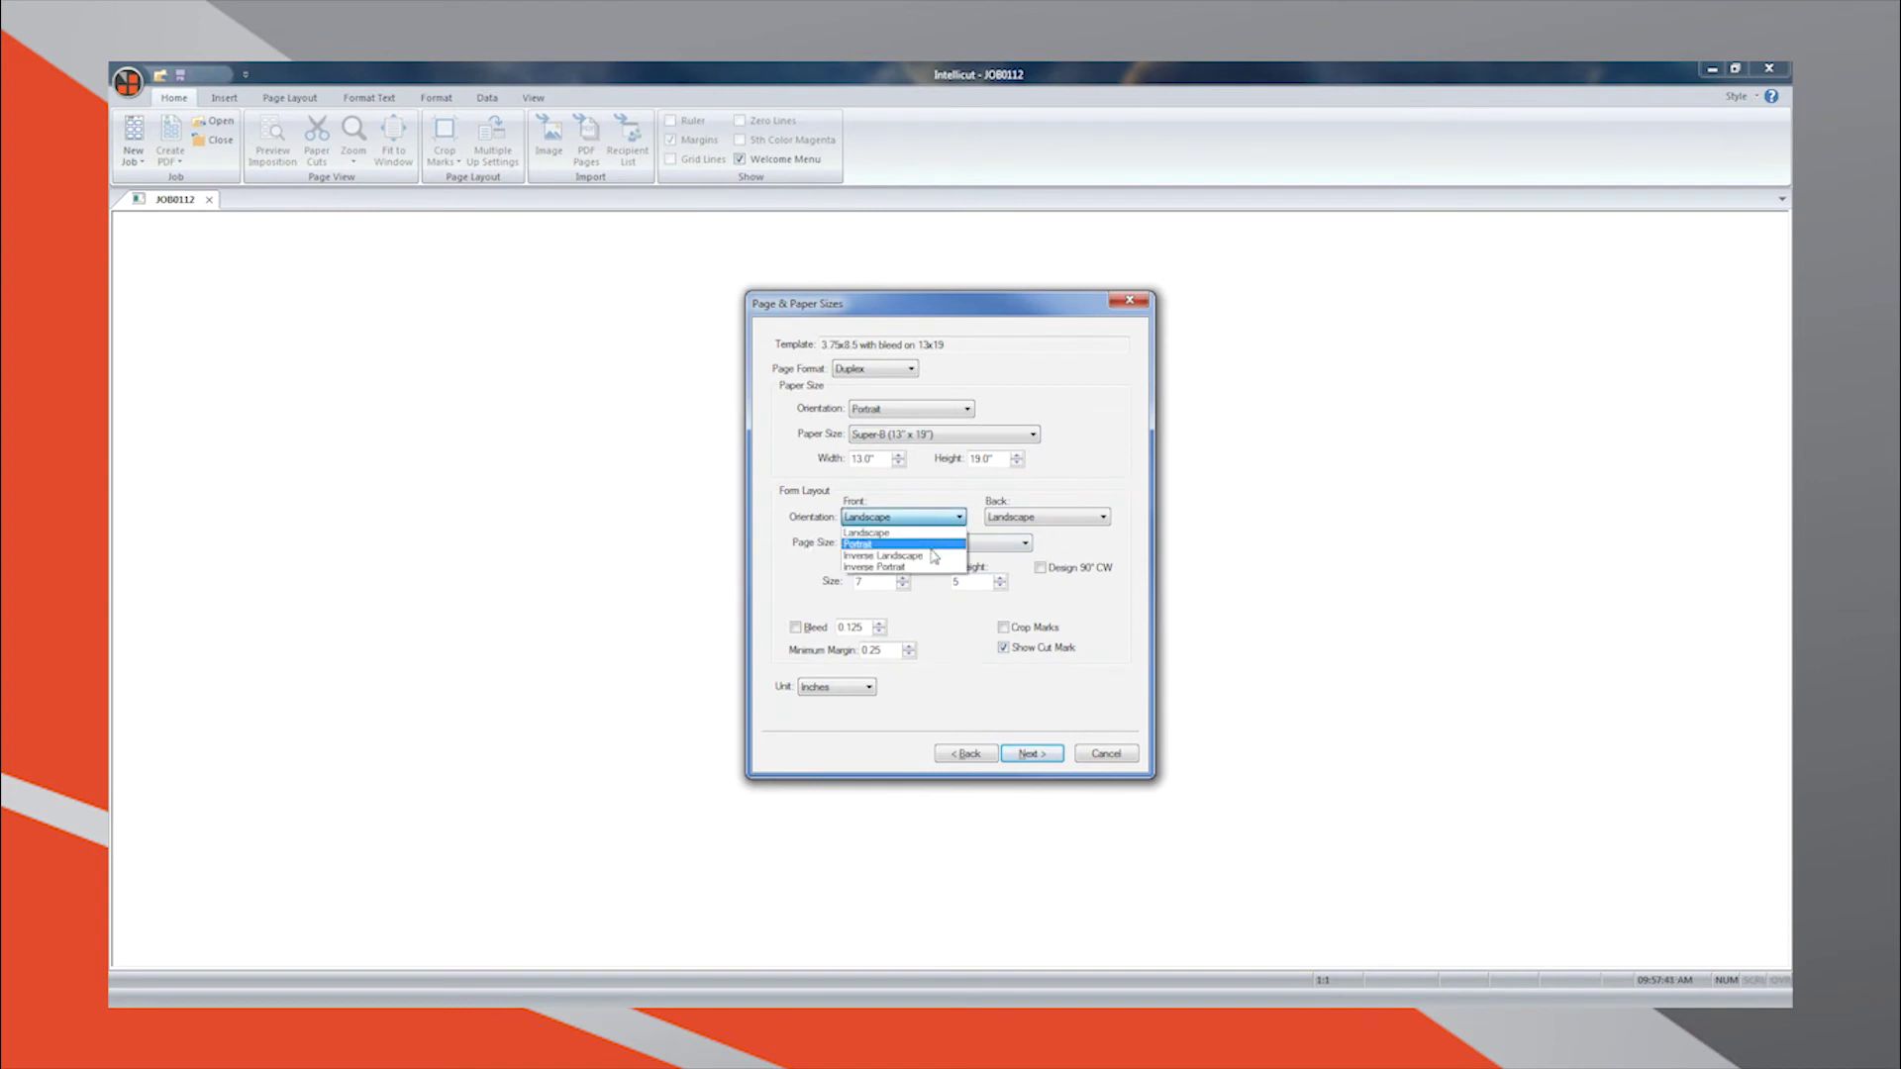
click(927, 544)
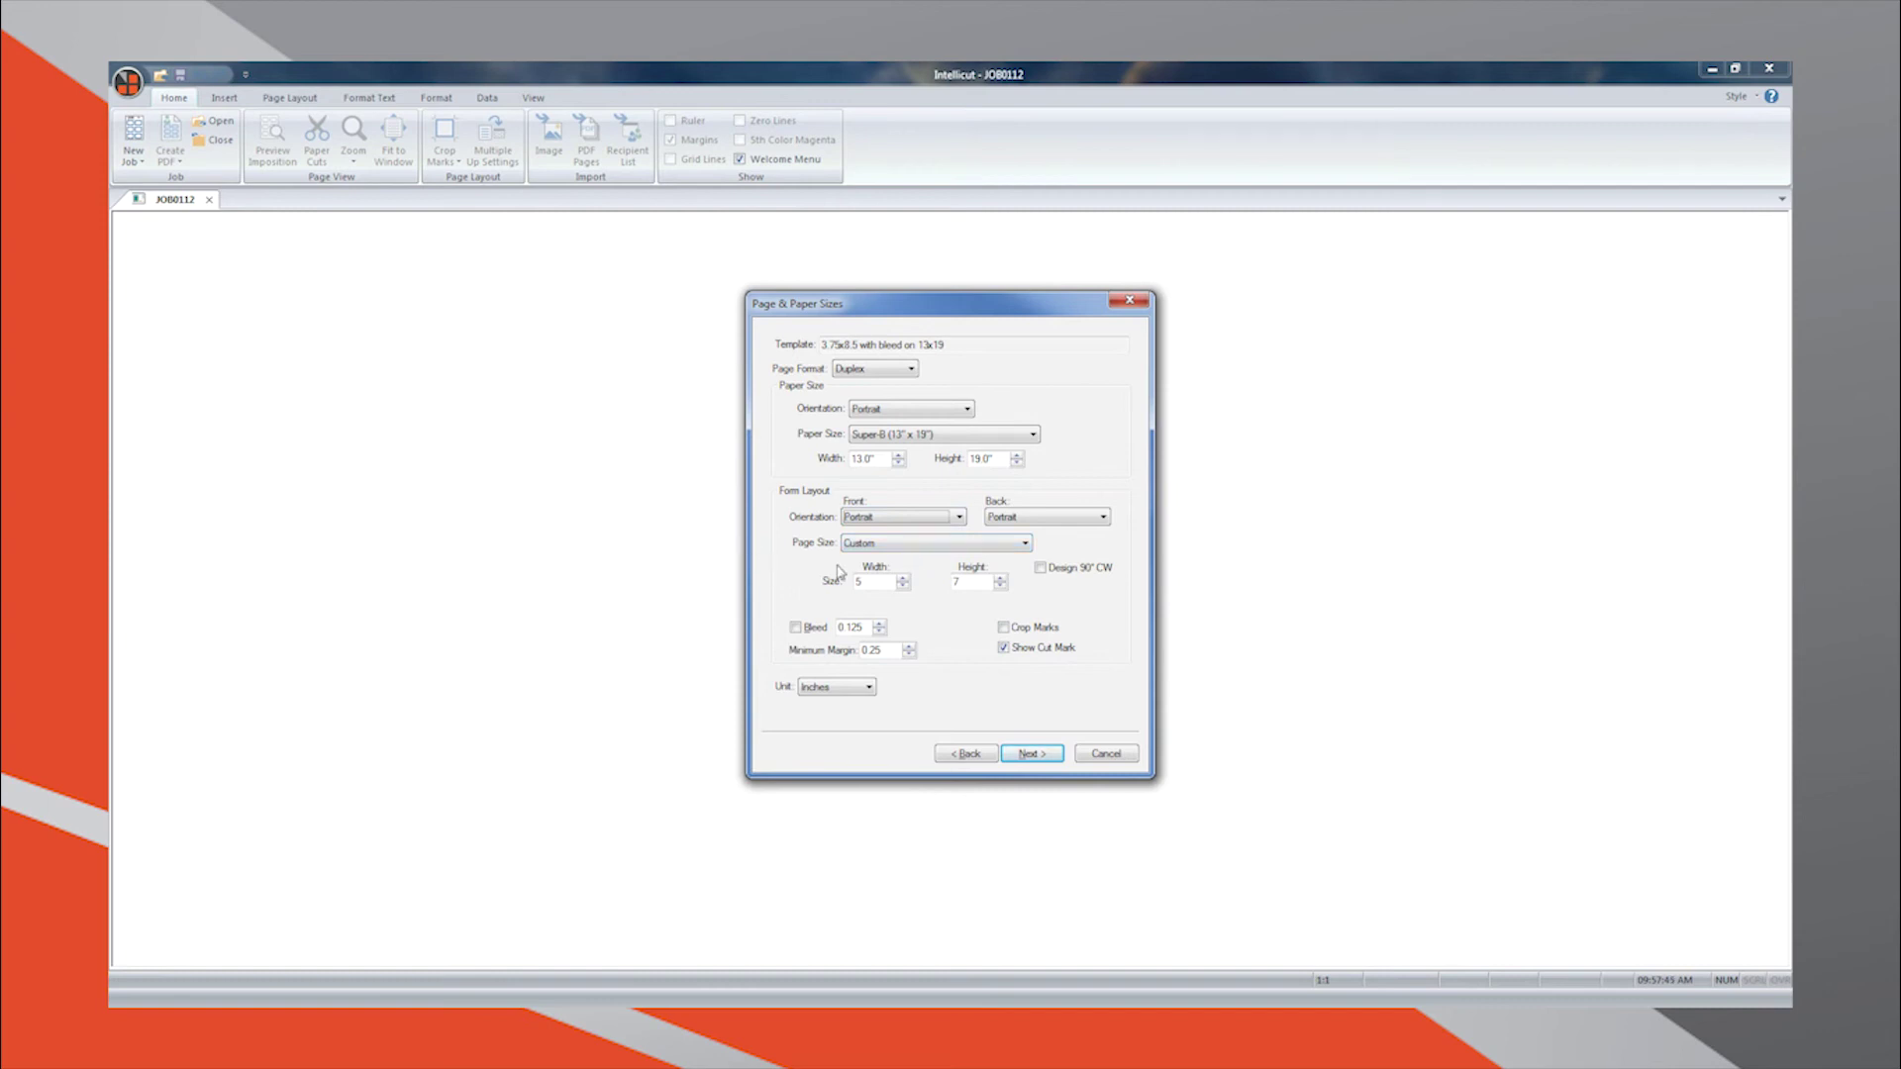
click(891, 580)
click(795, 626)
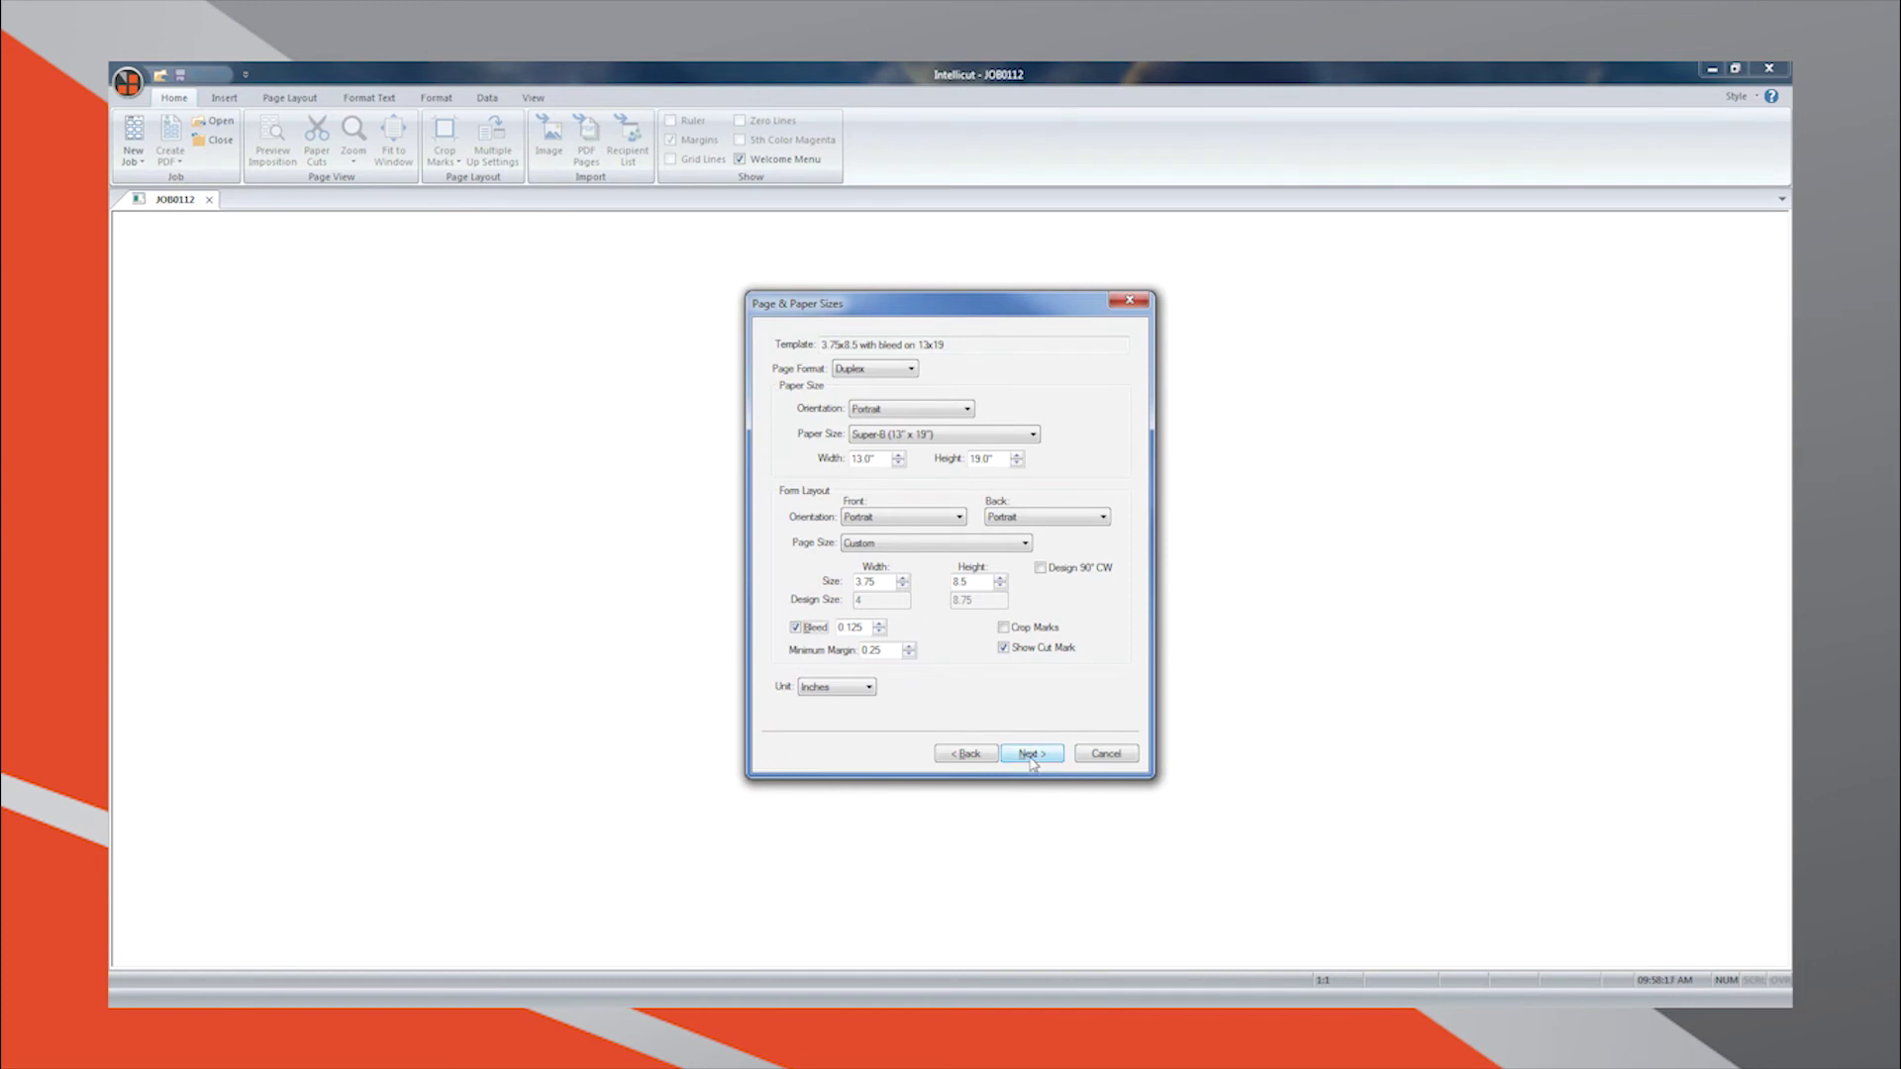
click(1030, 756)
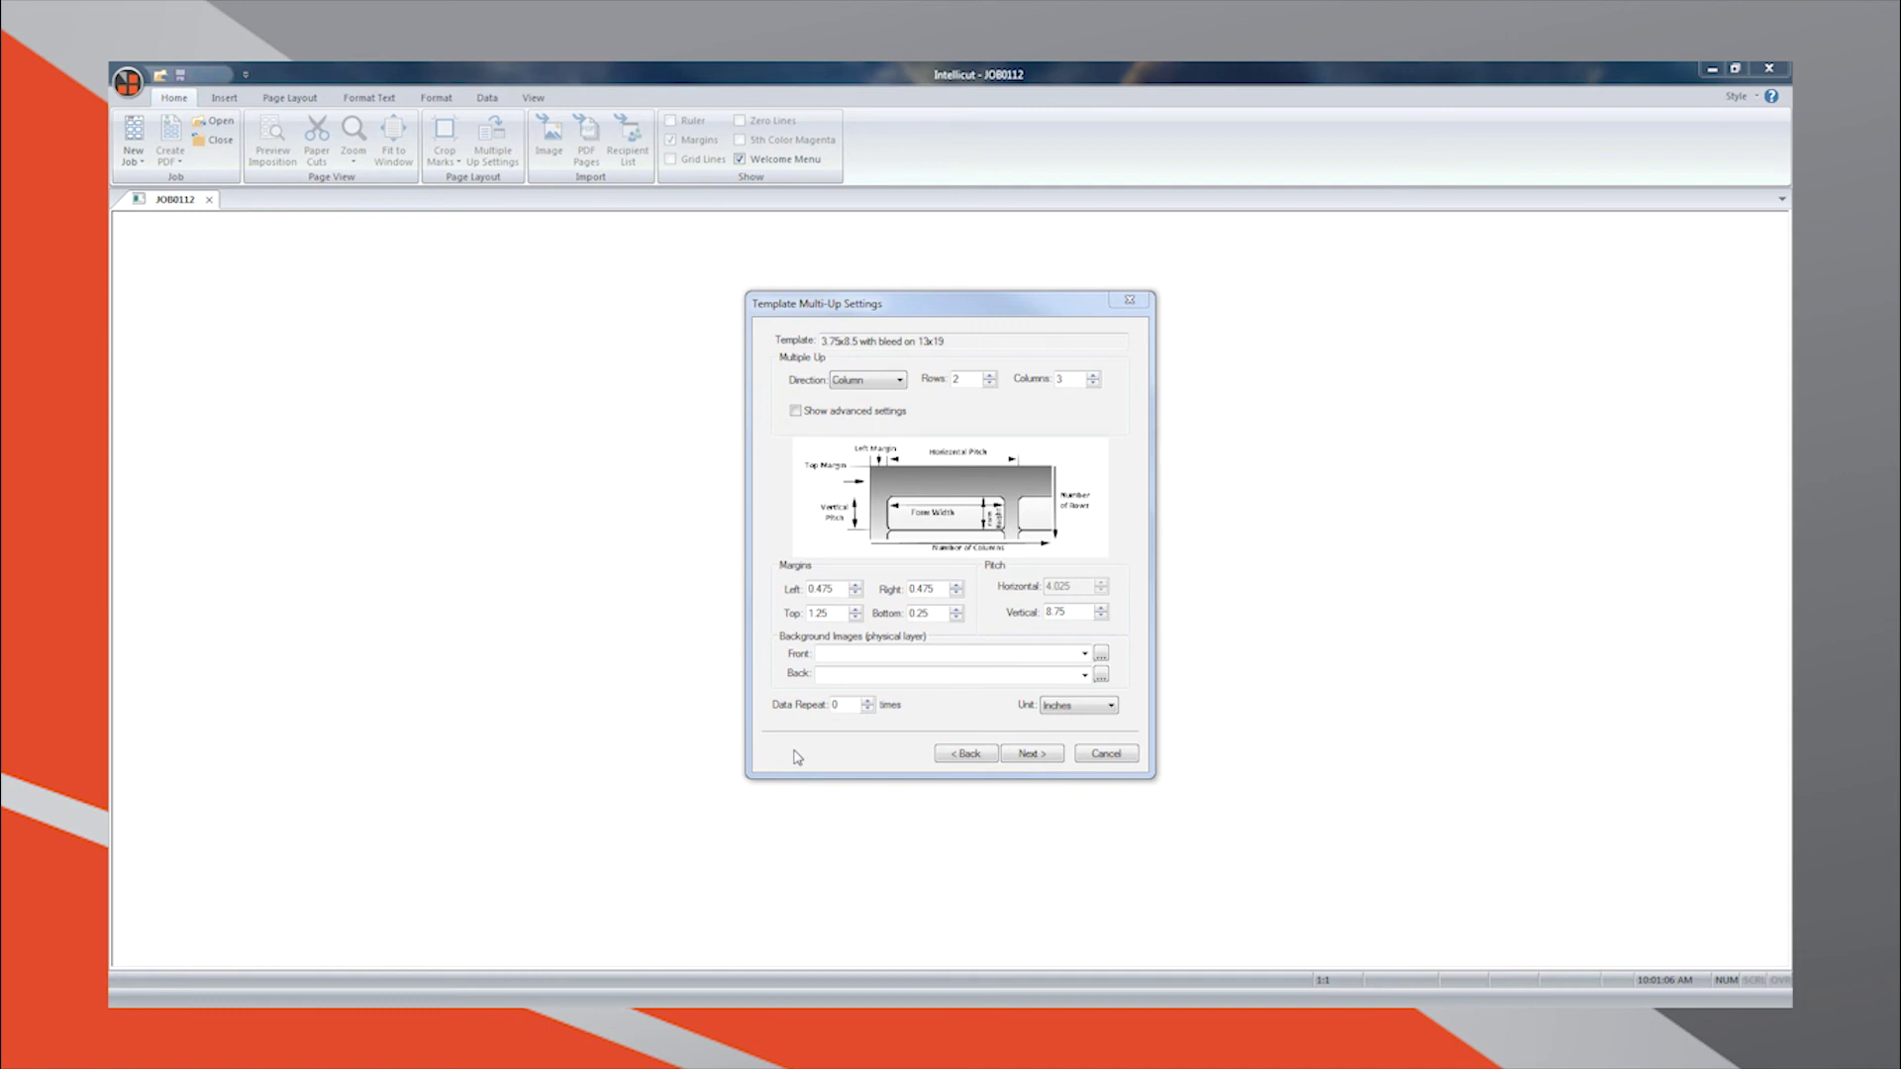
click(975, 760)
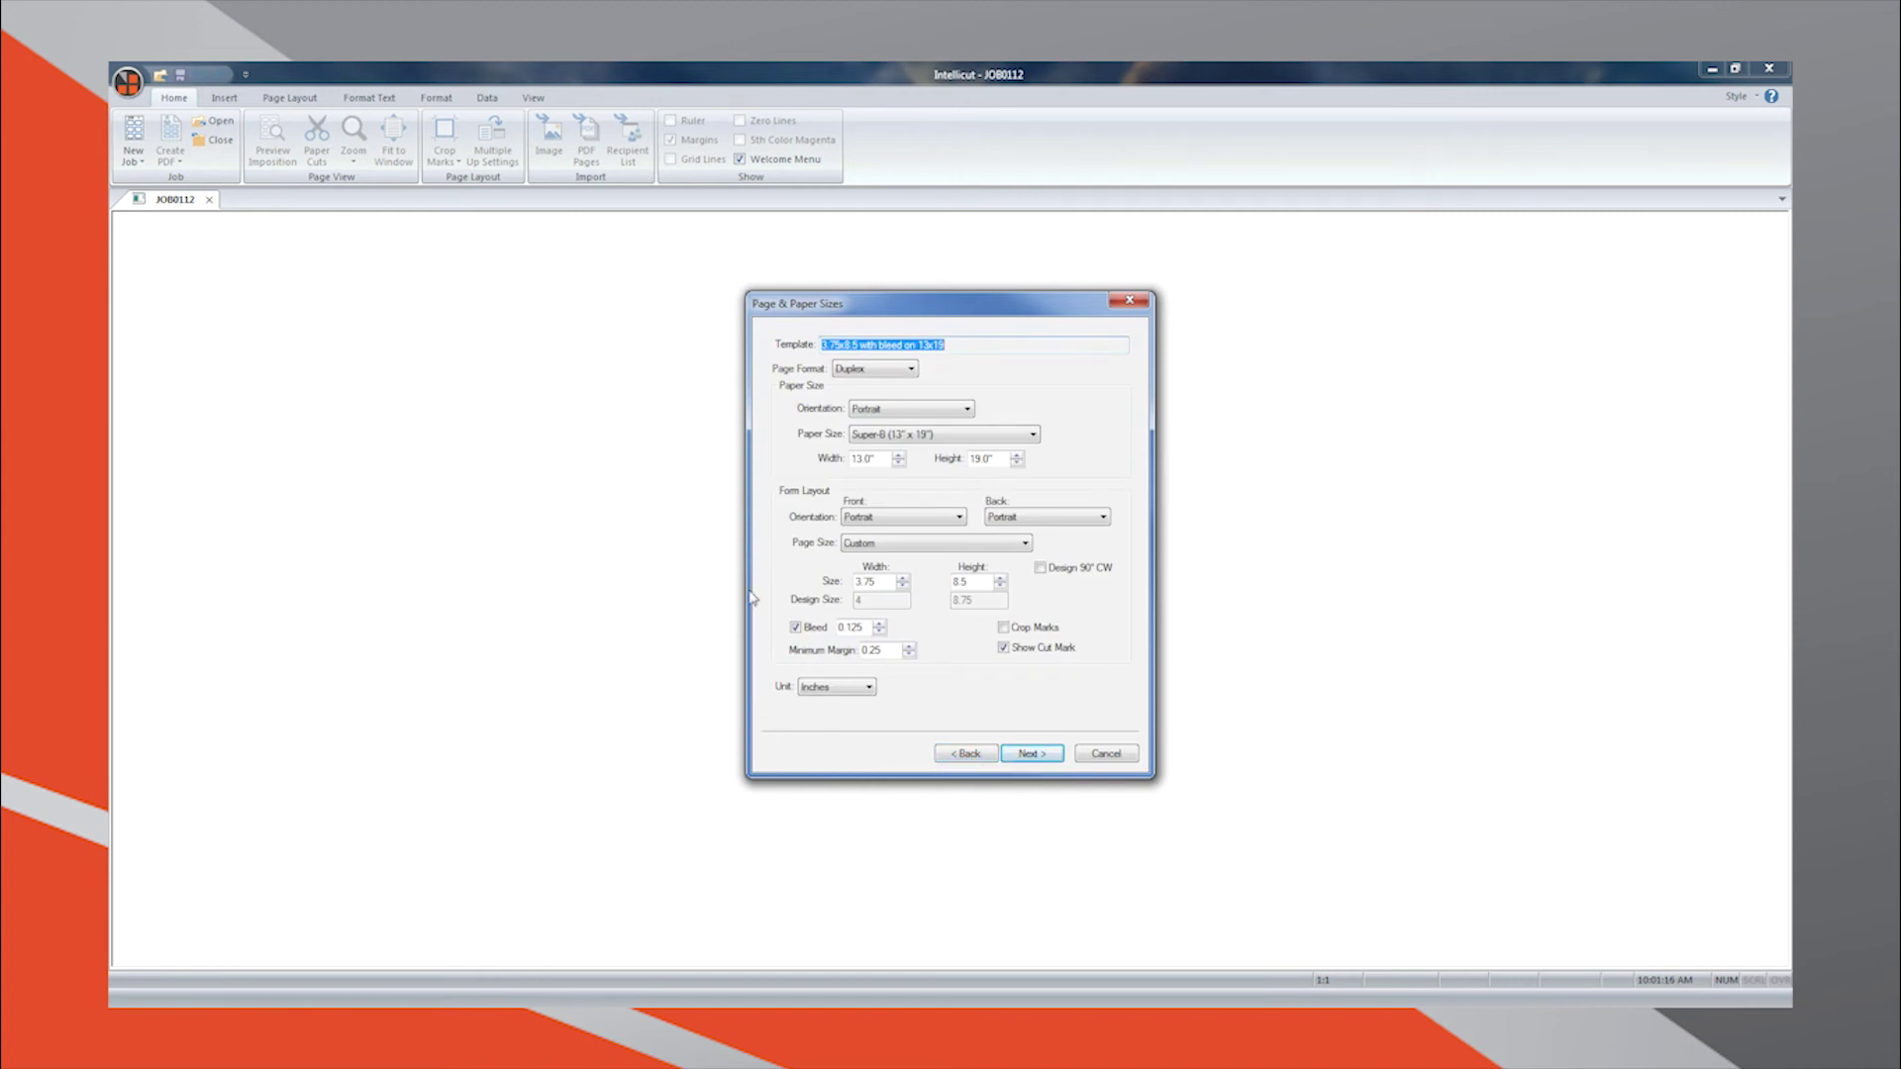
click(881, 414)
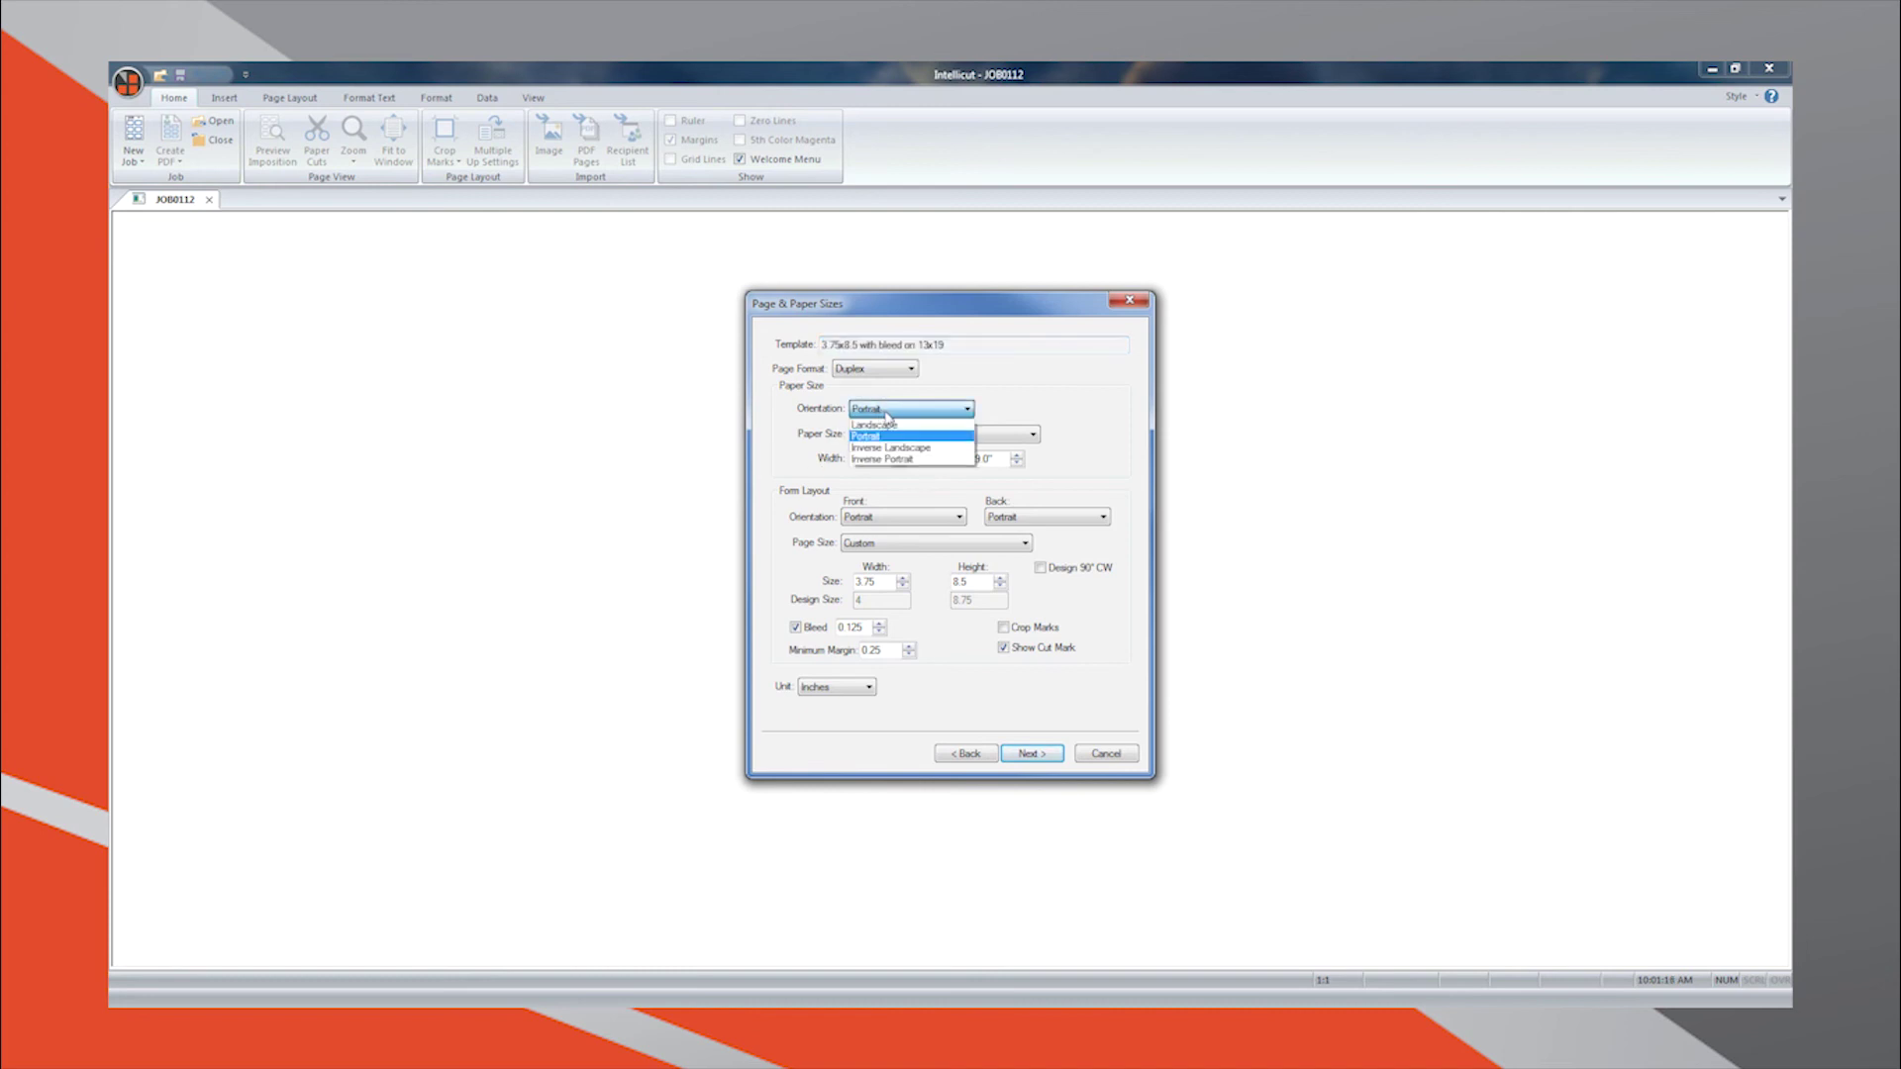
click(886, 425)
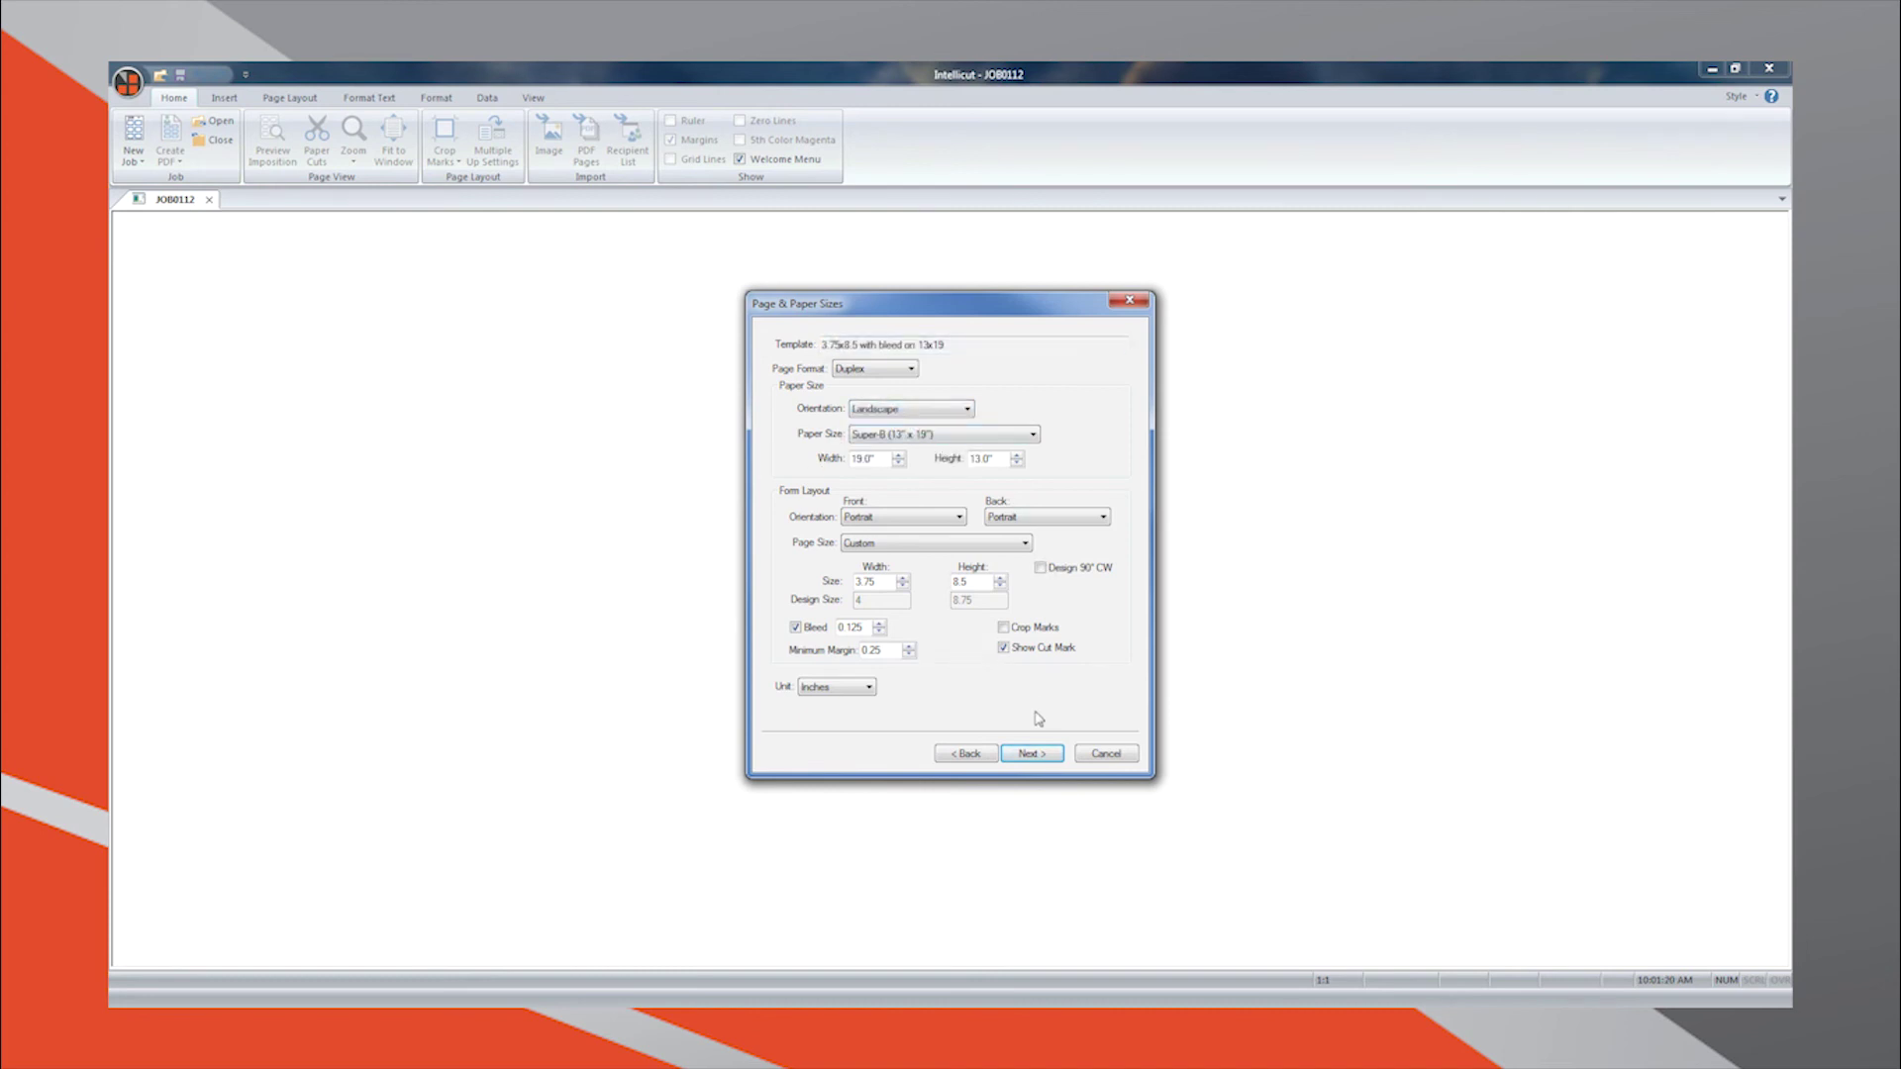
click(1026, 754)
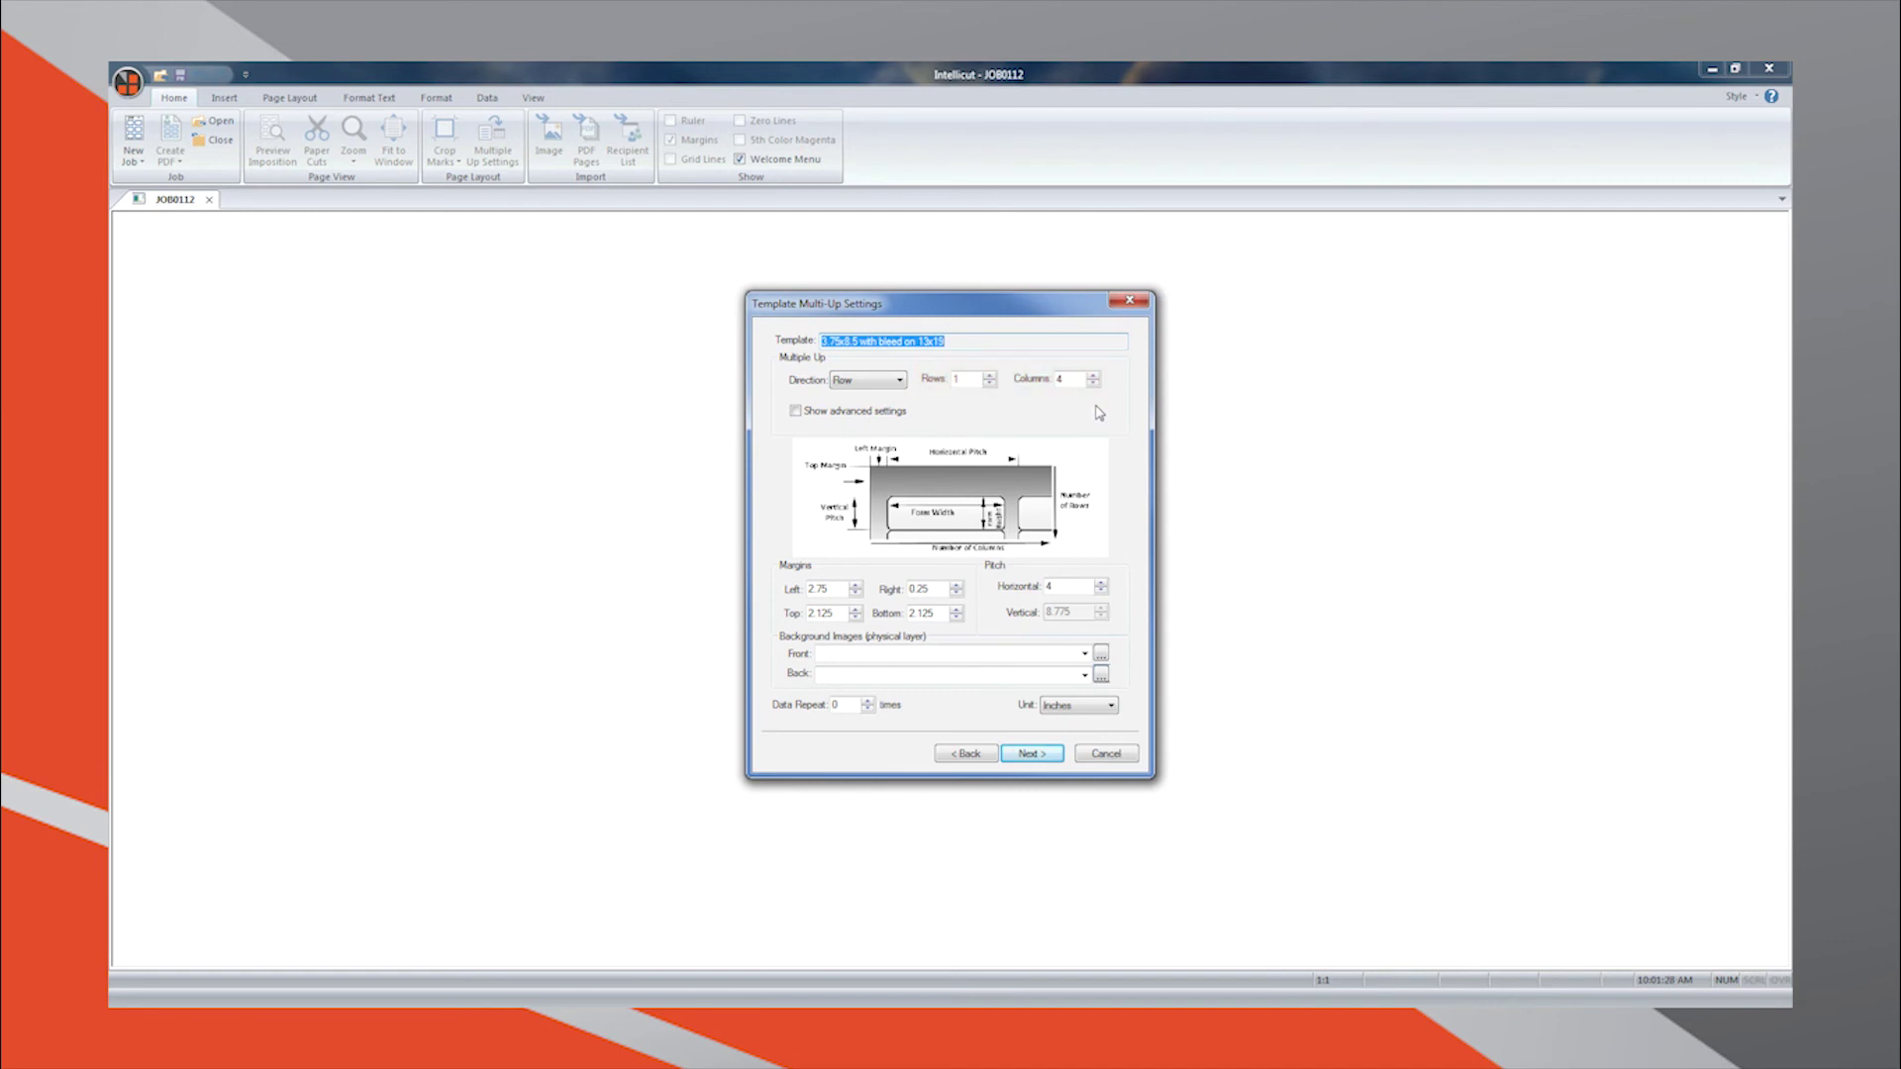
click(966, 757)
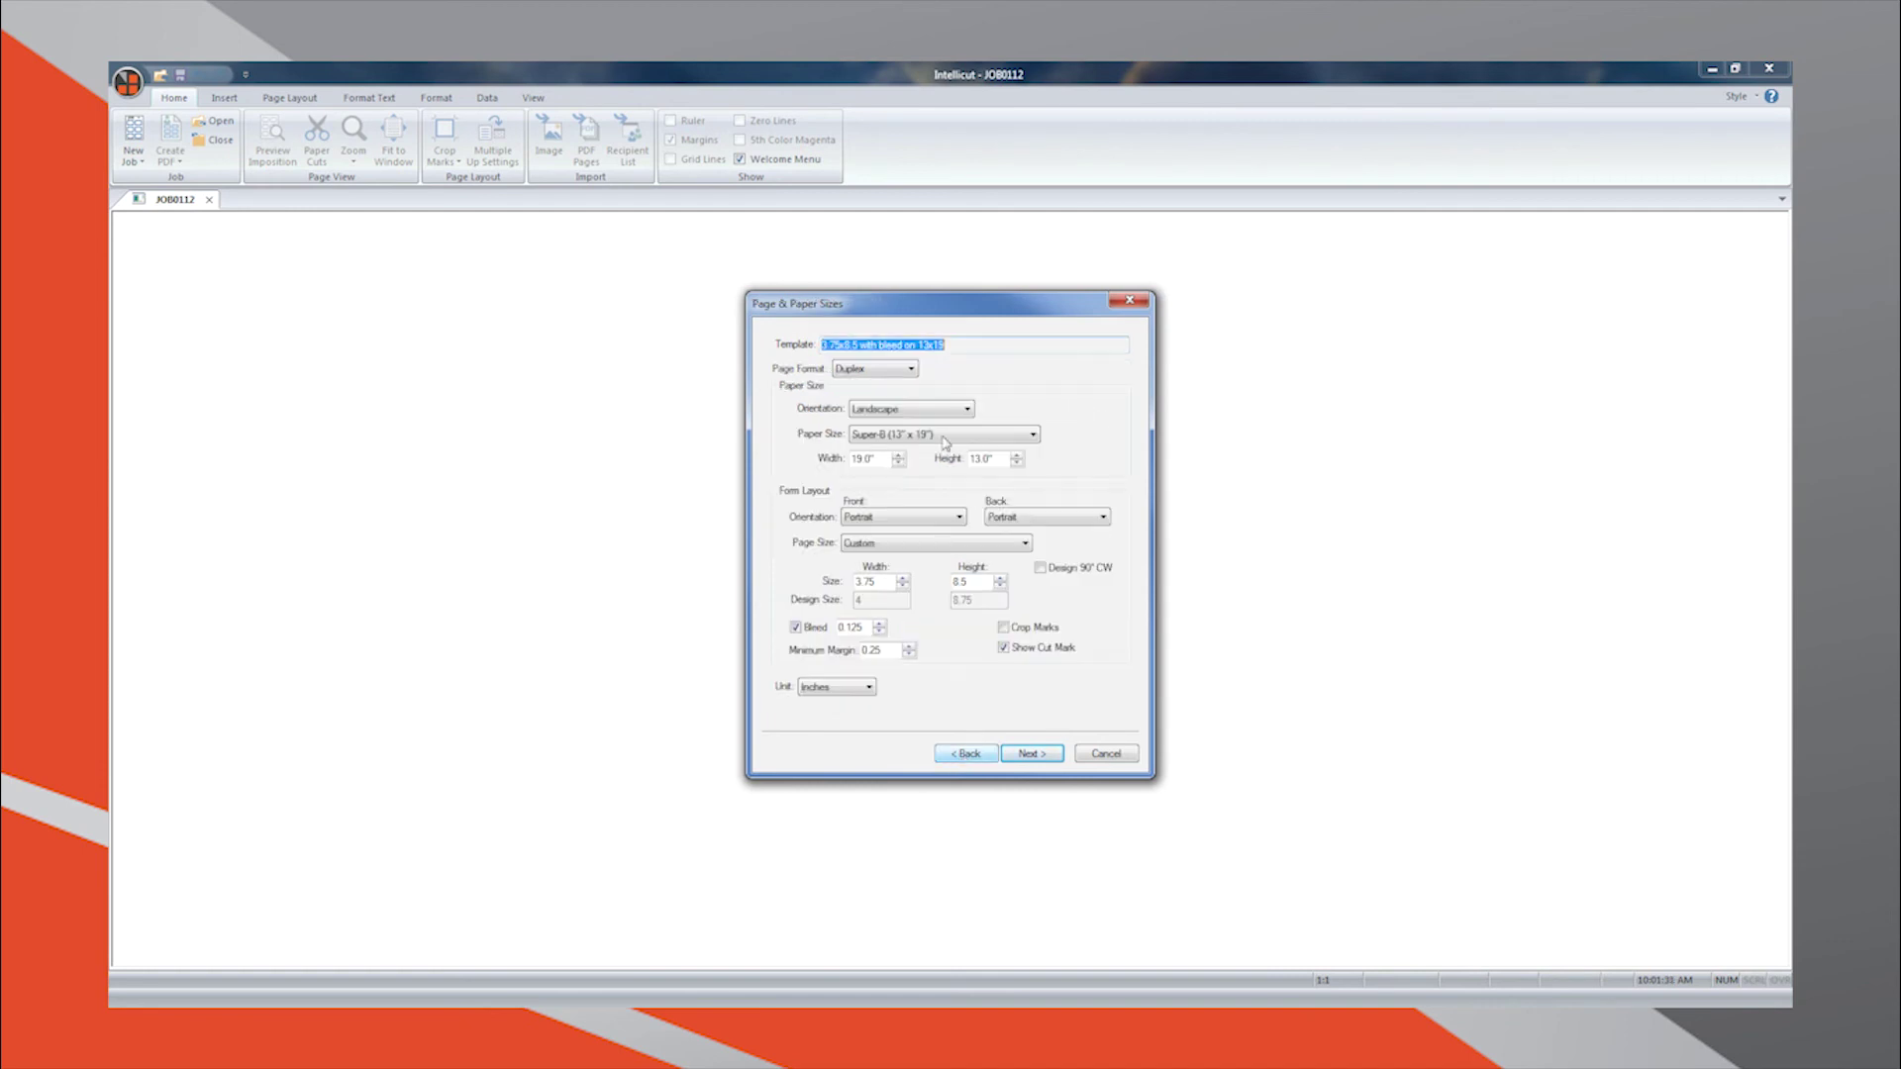
click(929, 410)
click(929, 436)
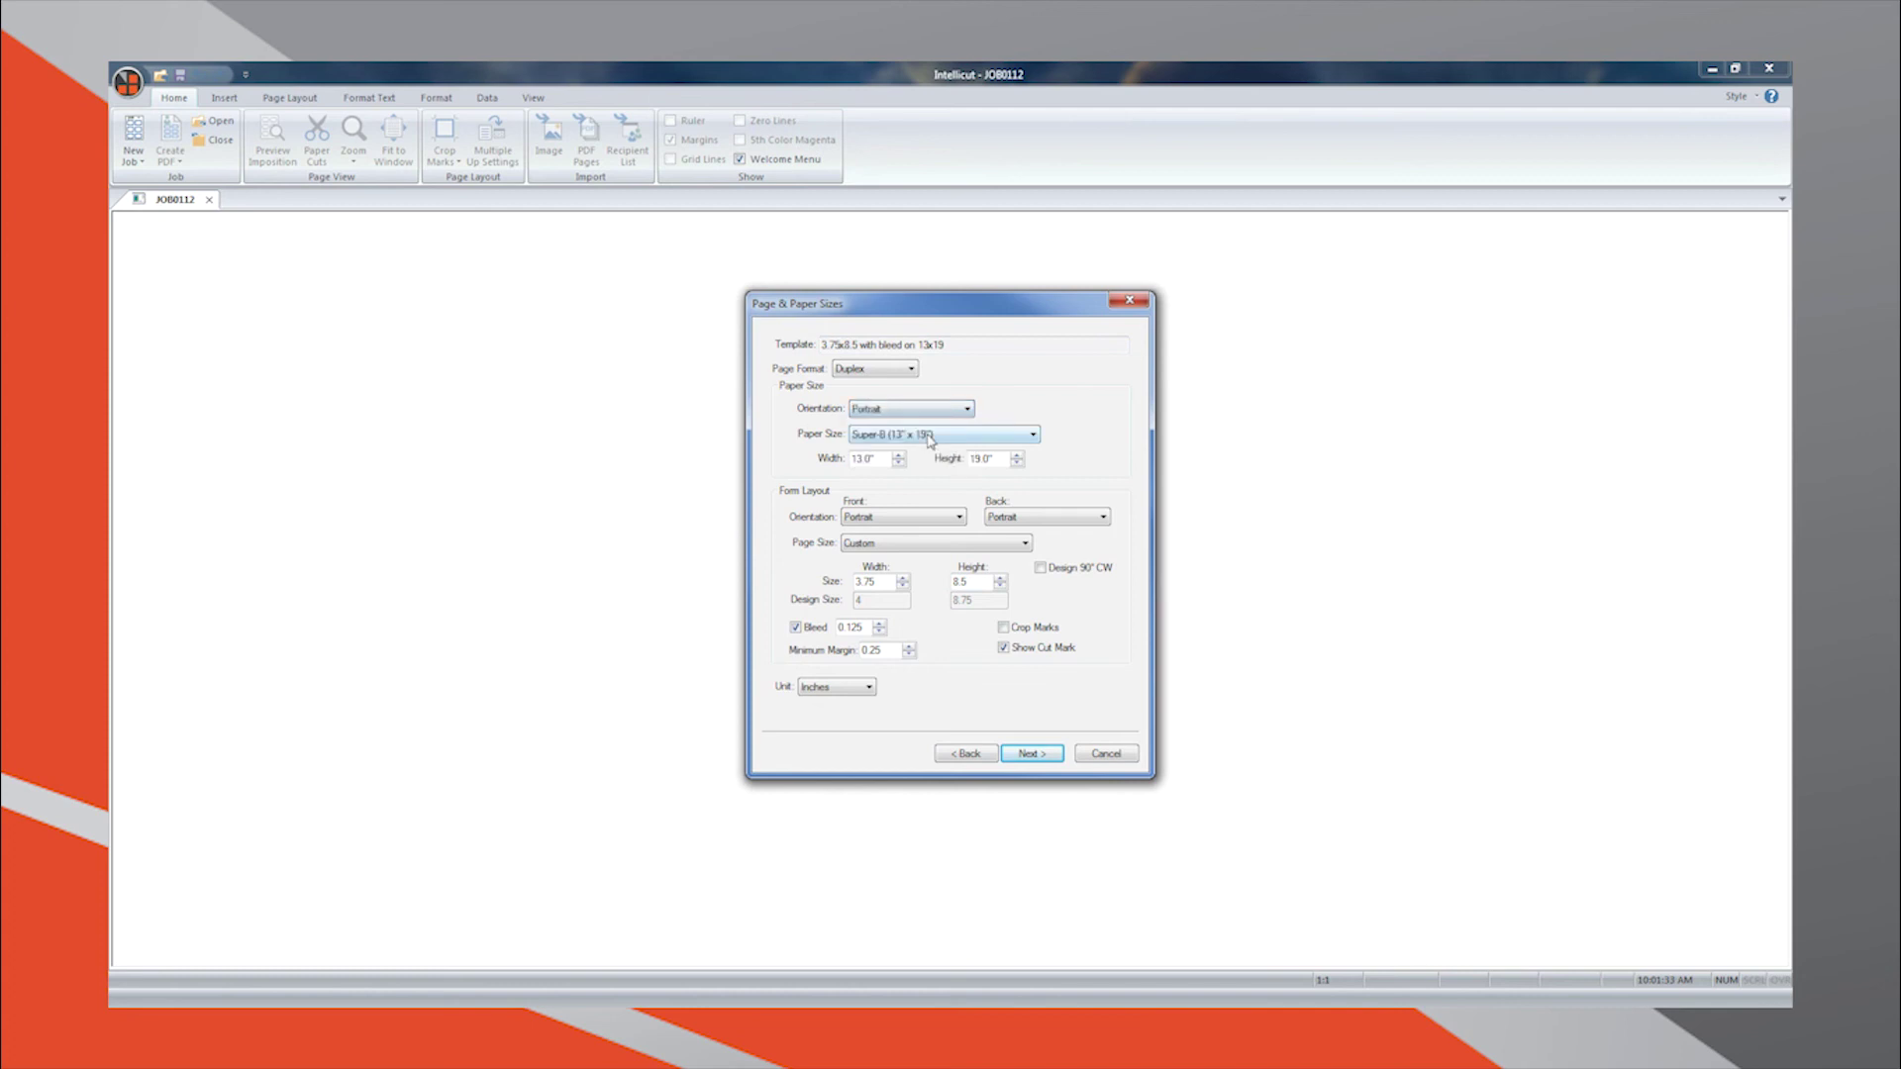
click(1032, 753)
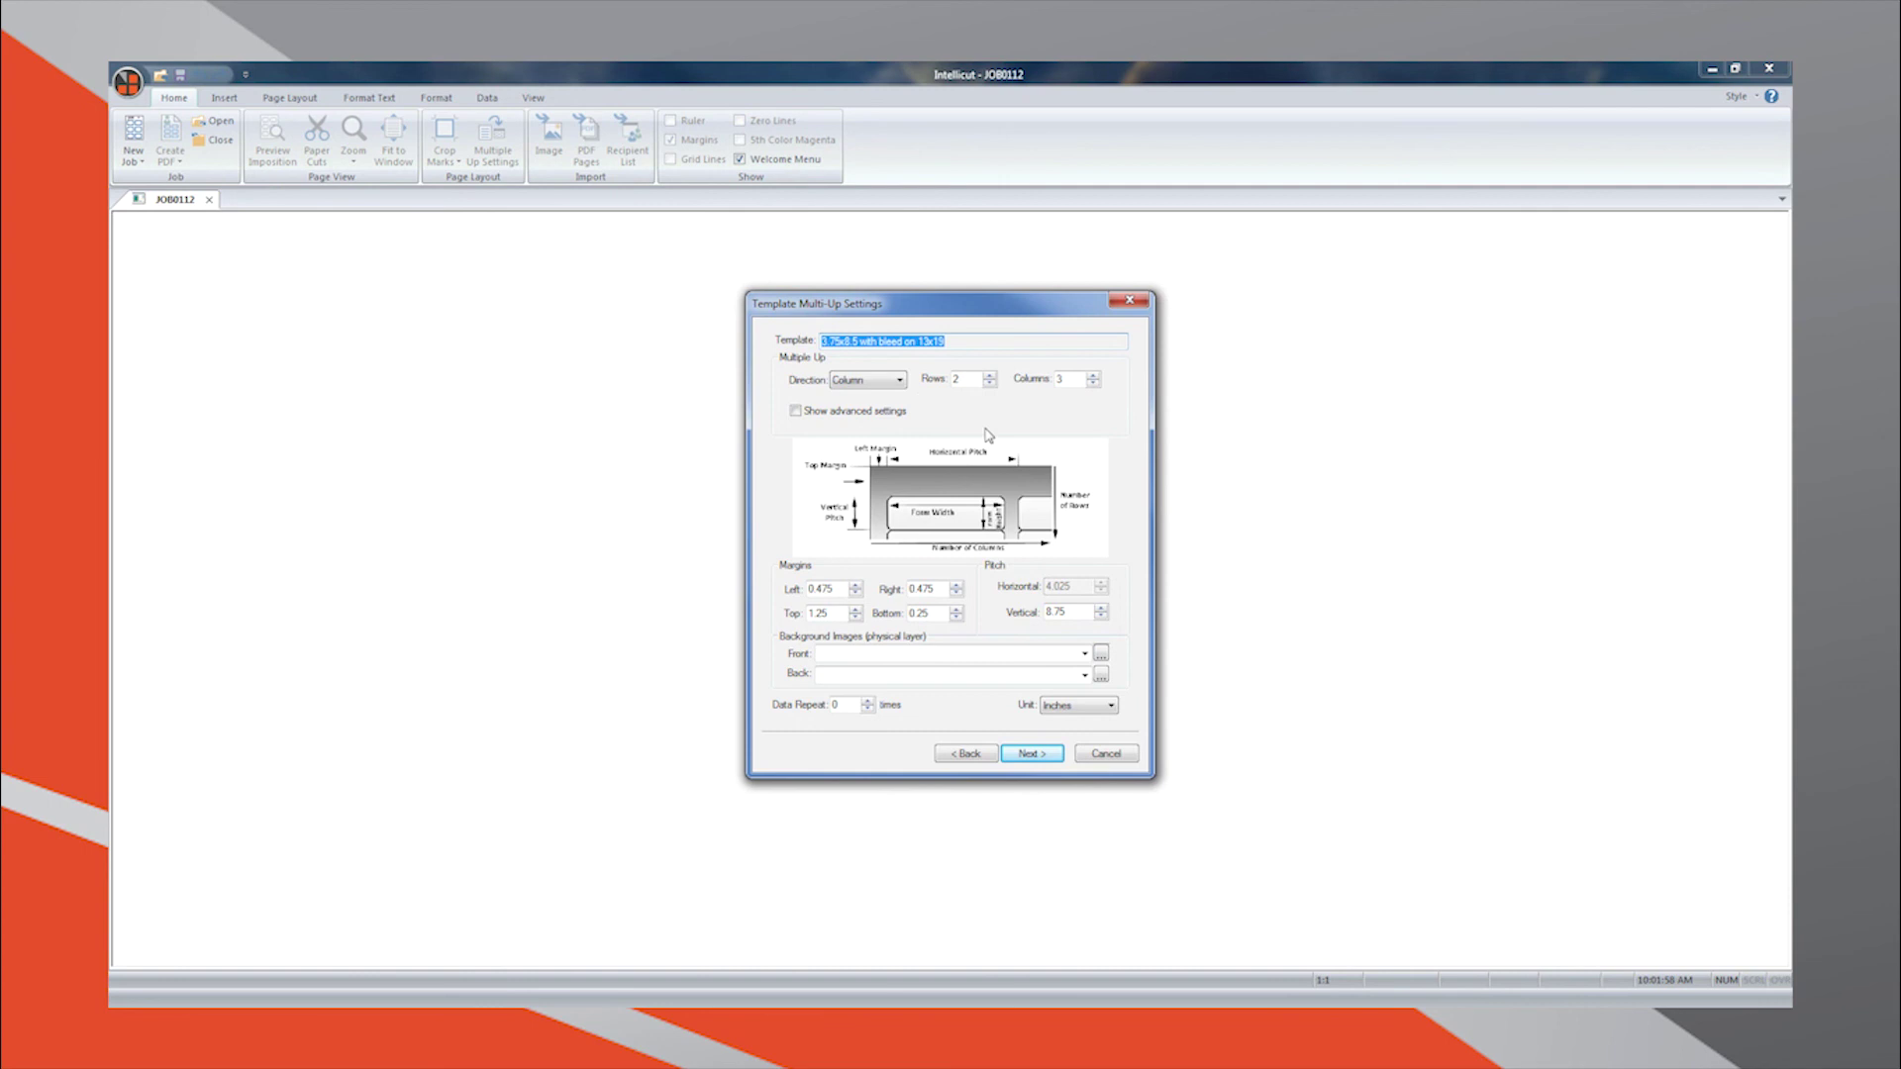
Step: Finish the wizard to save the template, then accept the suggested job and page names
click(1036, 754)
click(1038, 756)
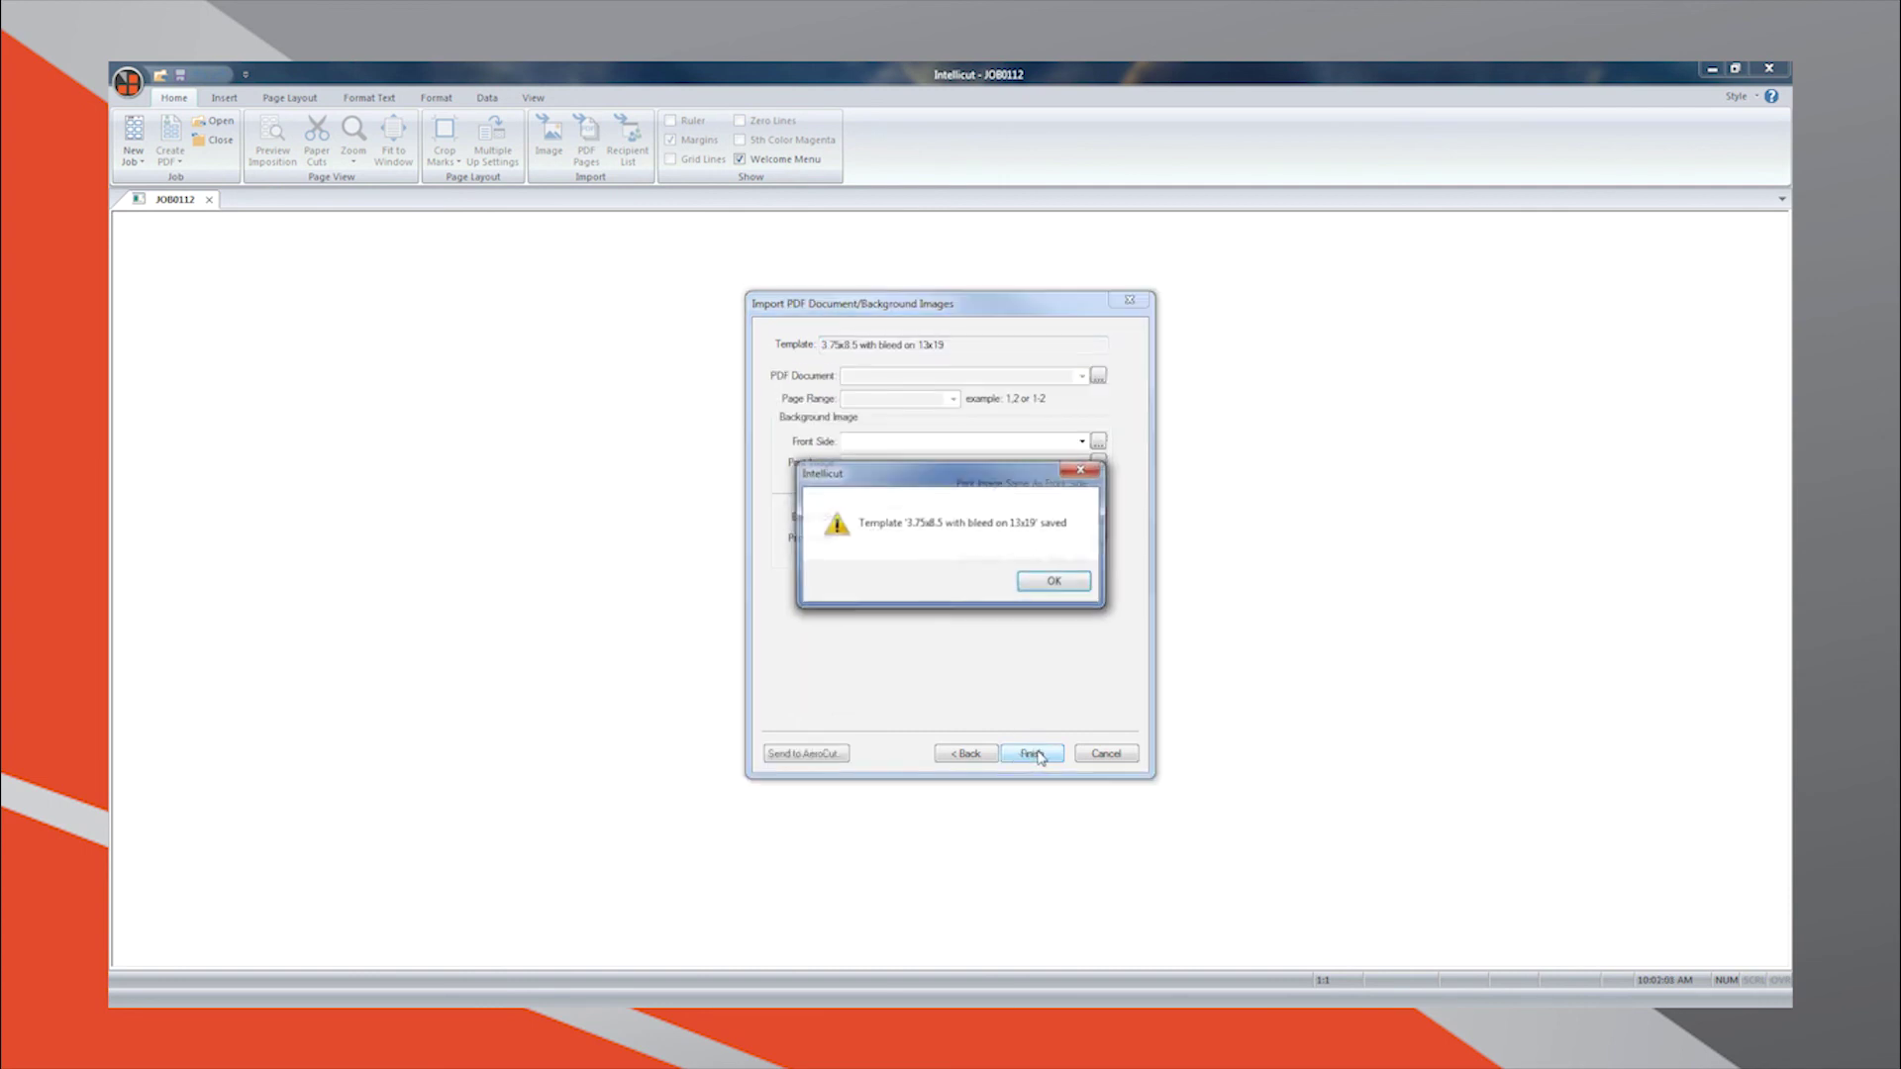
click(1067, 582)
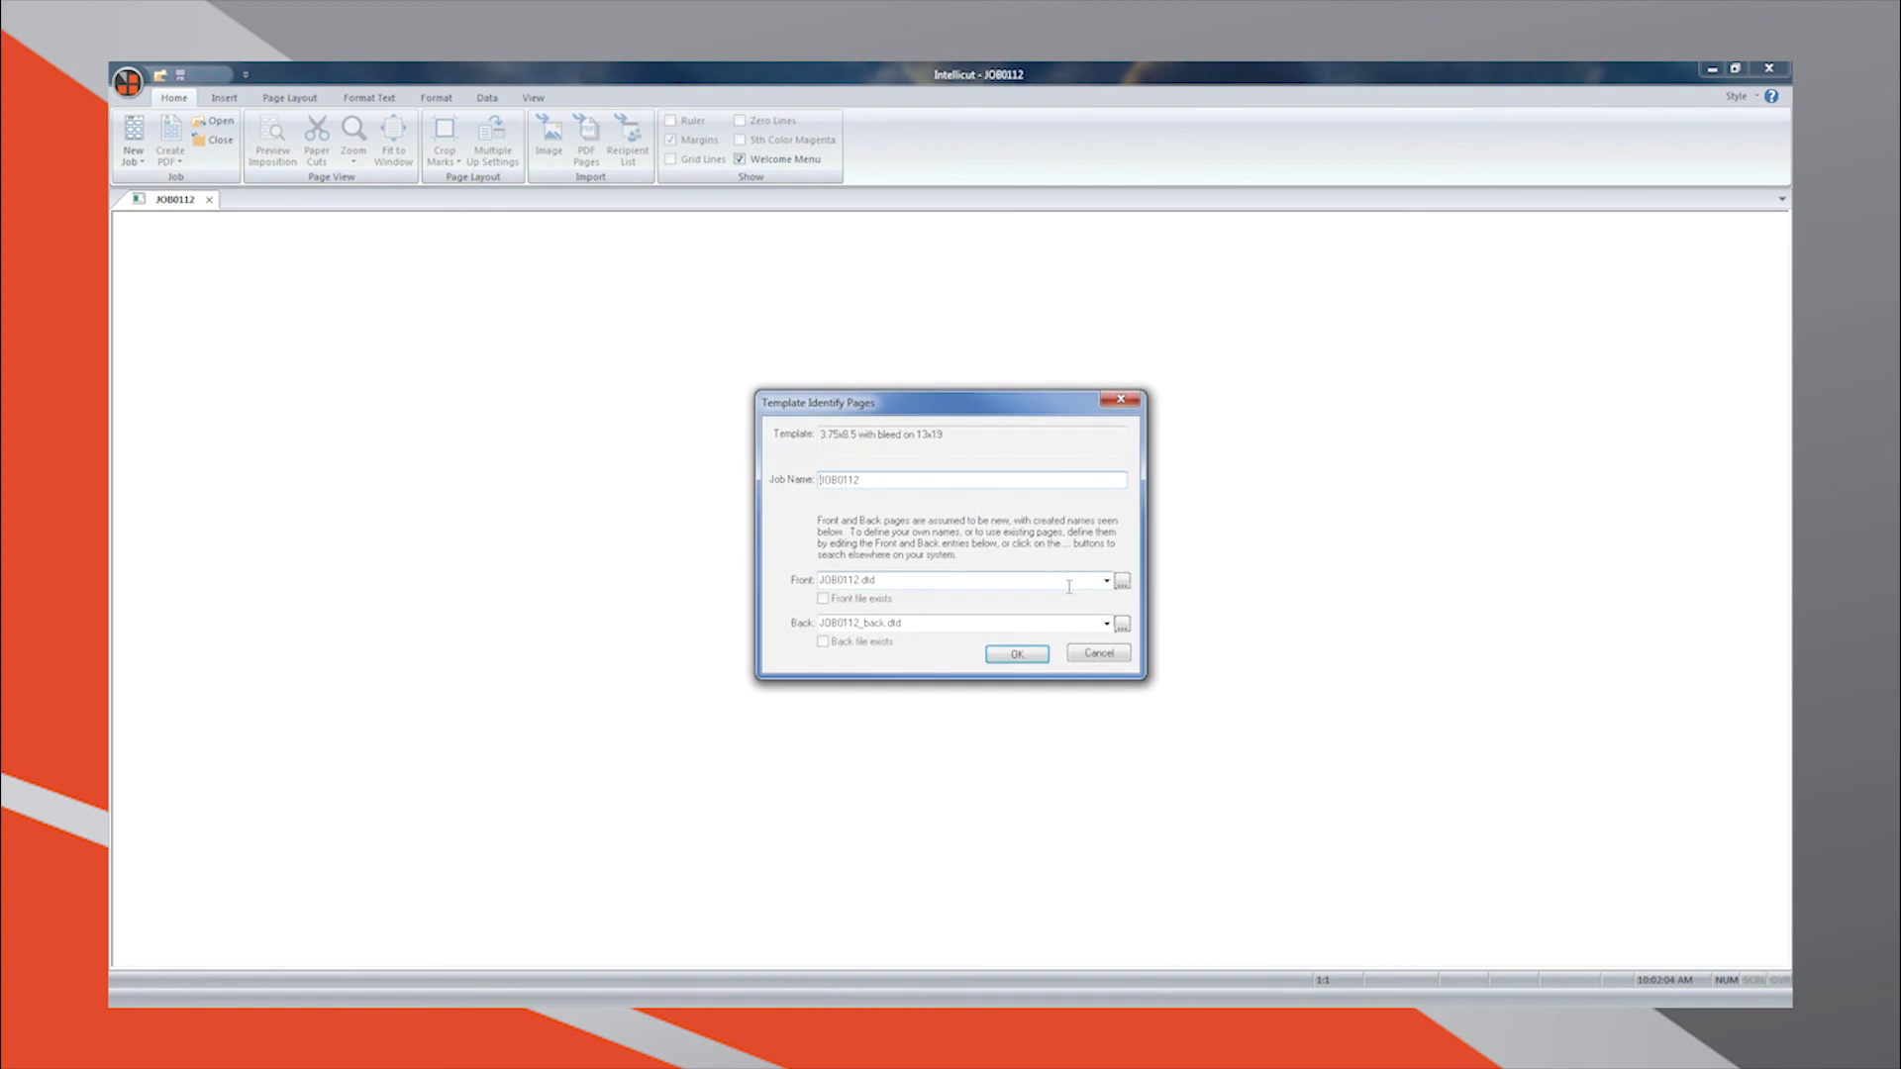
click(1017, 653)
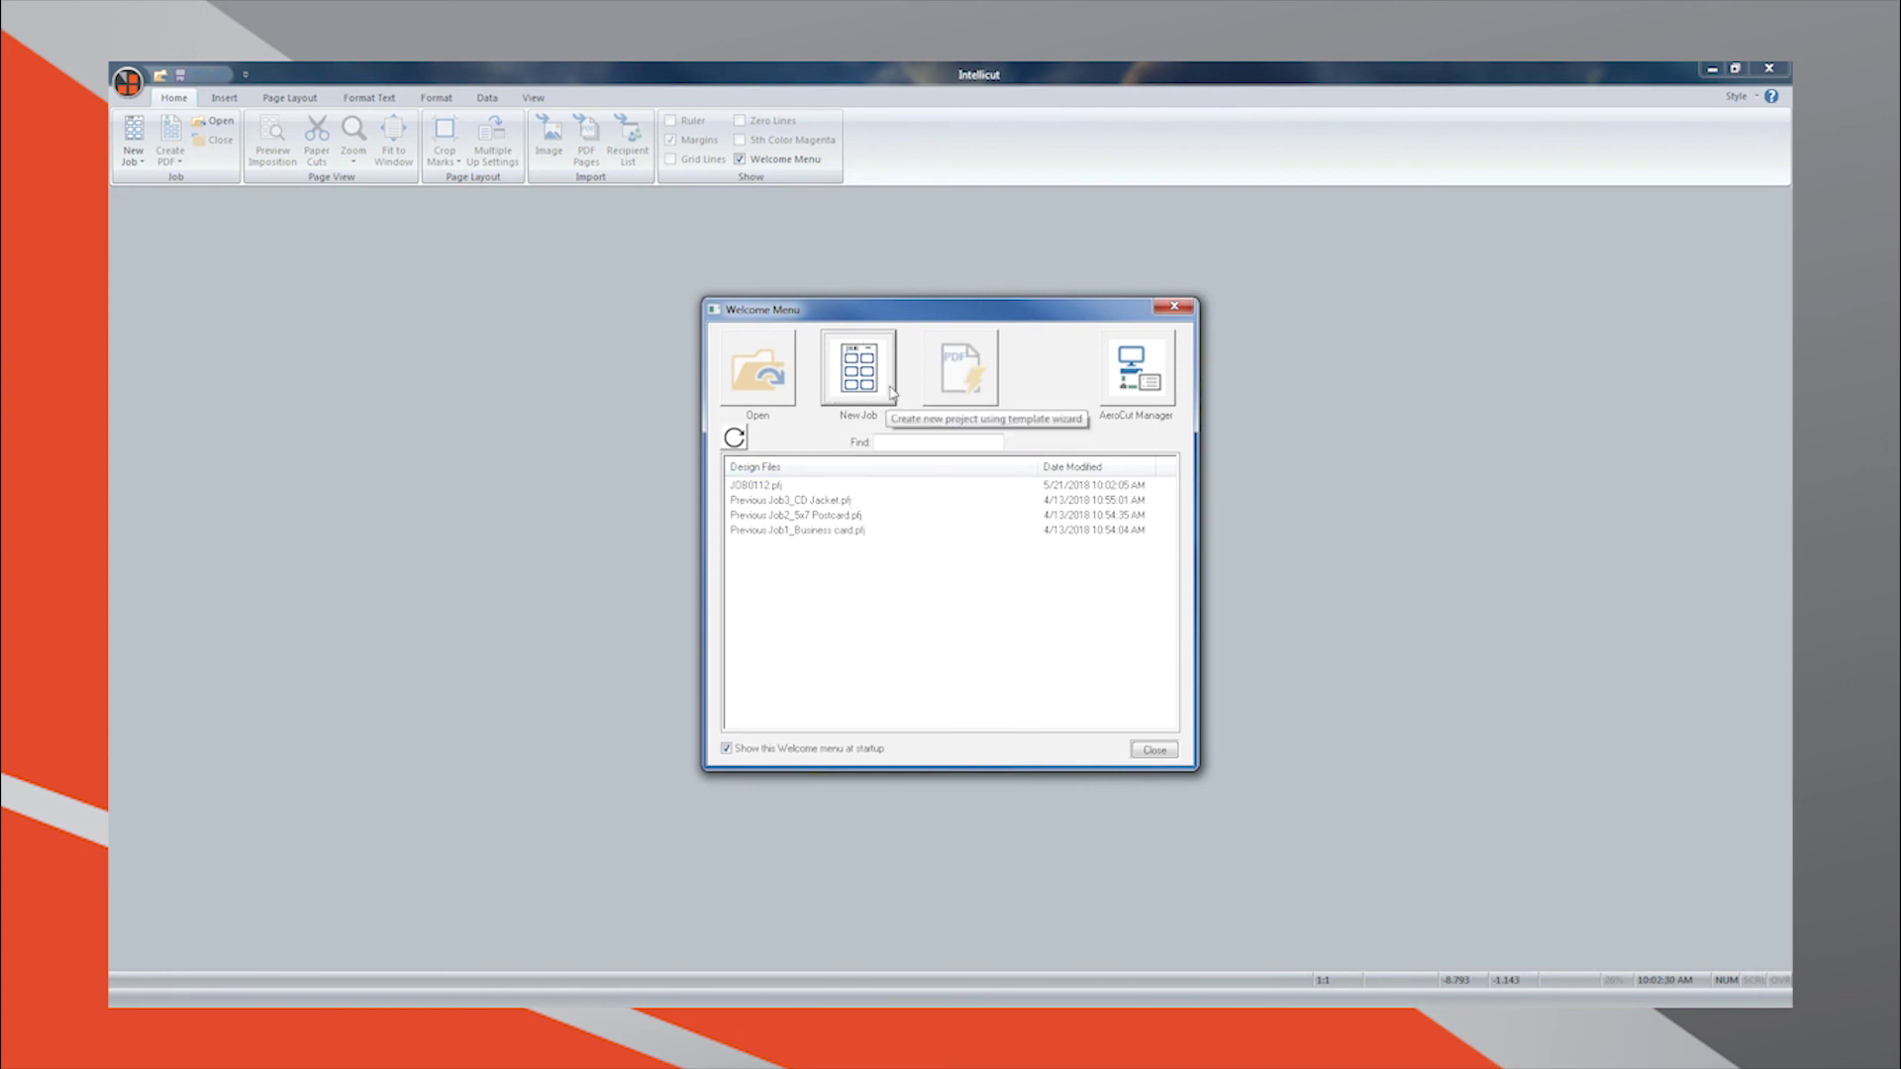
Step: In a new job, filter to AeroCut Rackcards and select the '3.75x8.5 with bleed on 13x19' user template
click(858, 392)
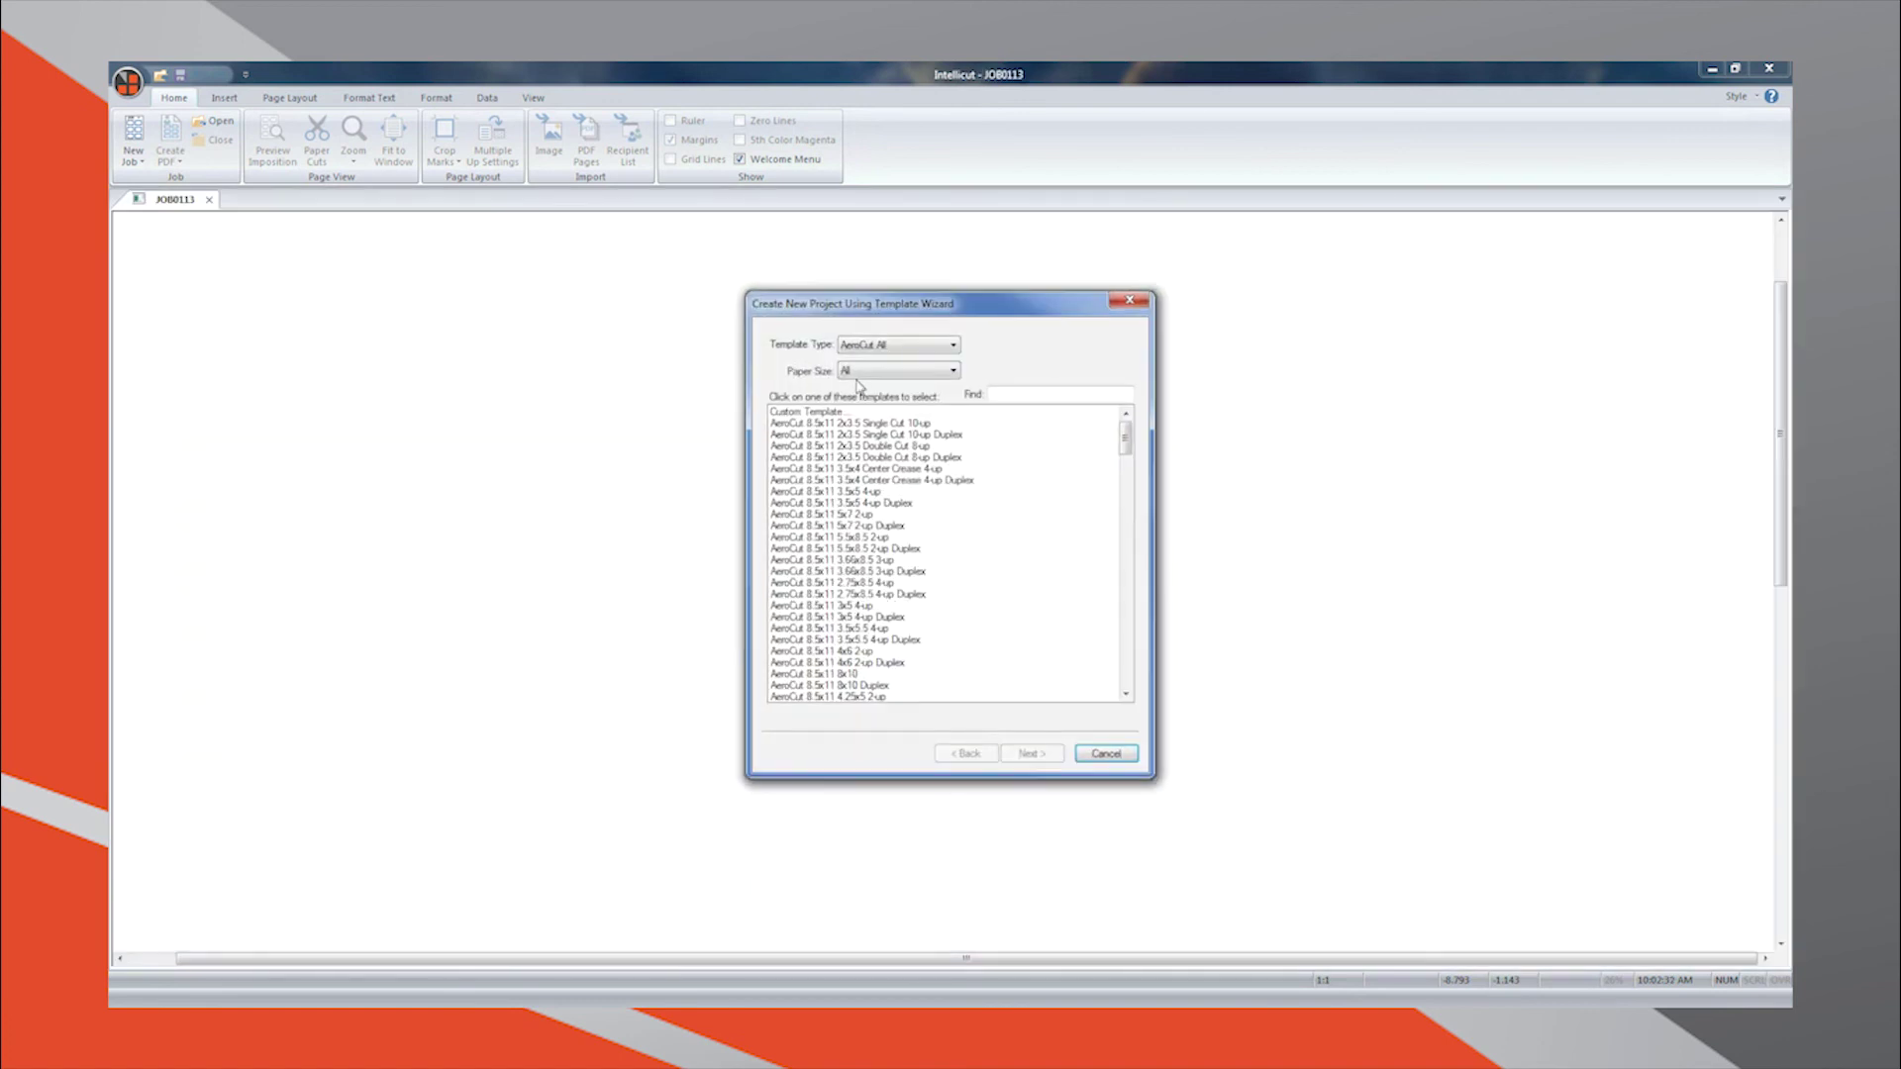
click(891, 347)
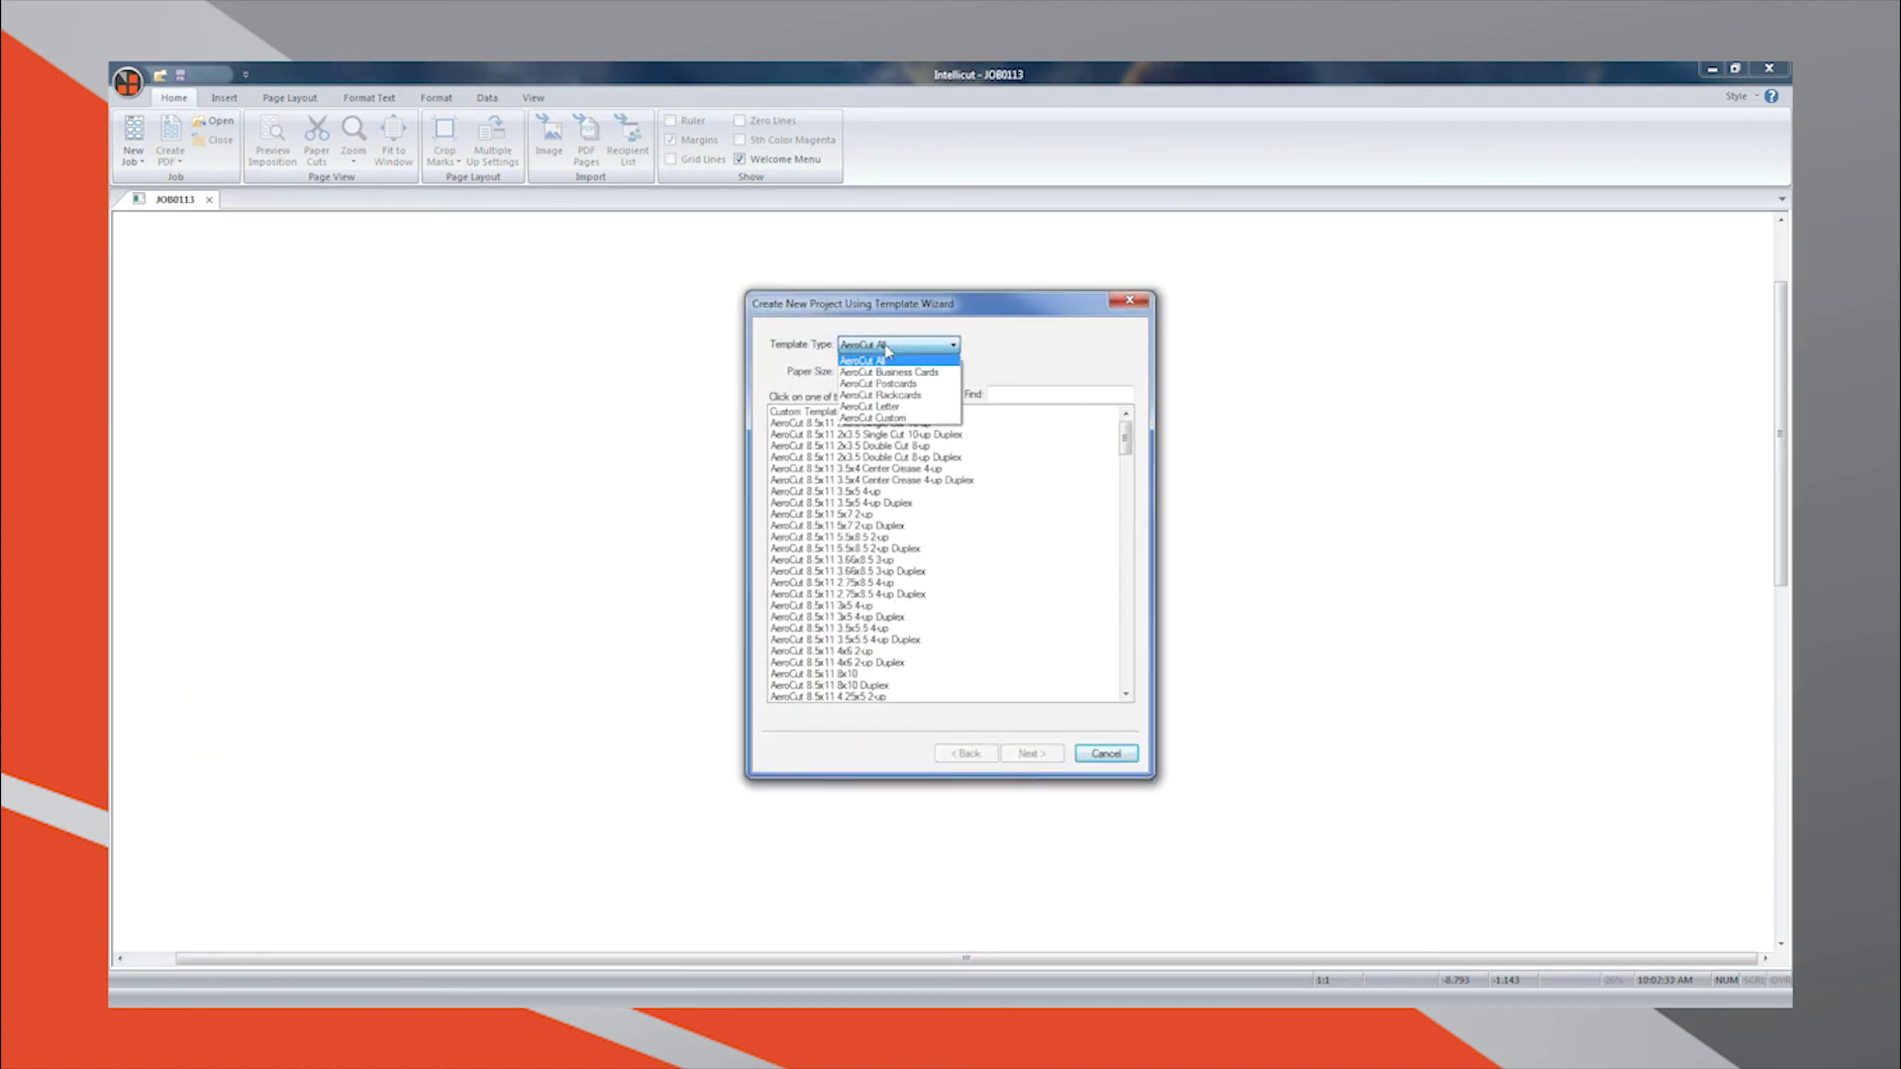
click(922, 396)
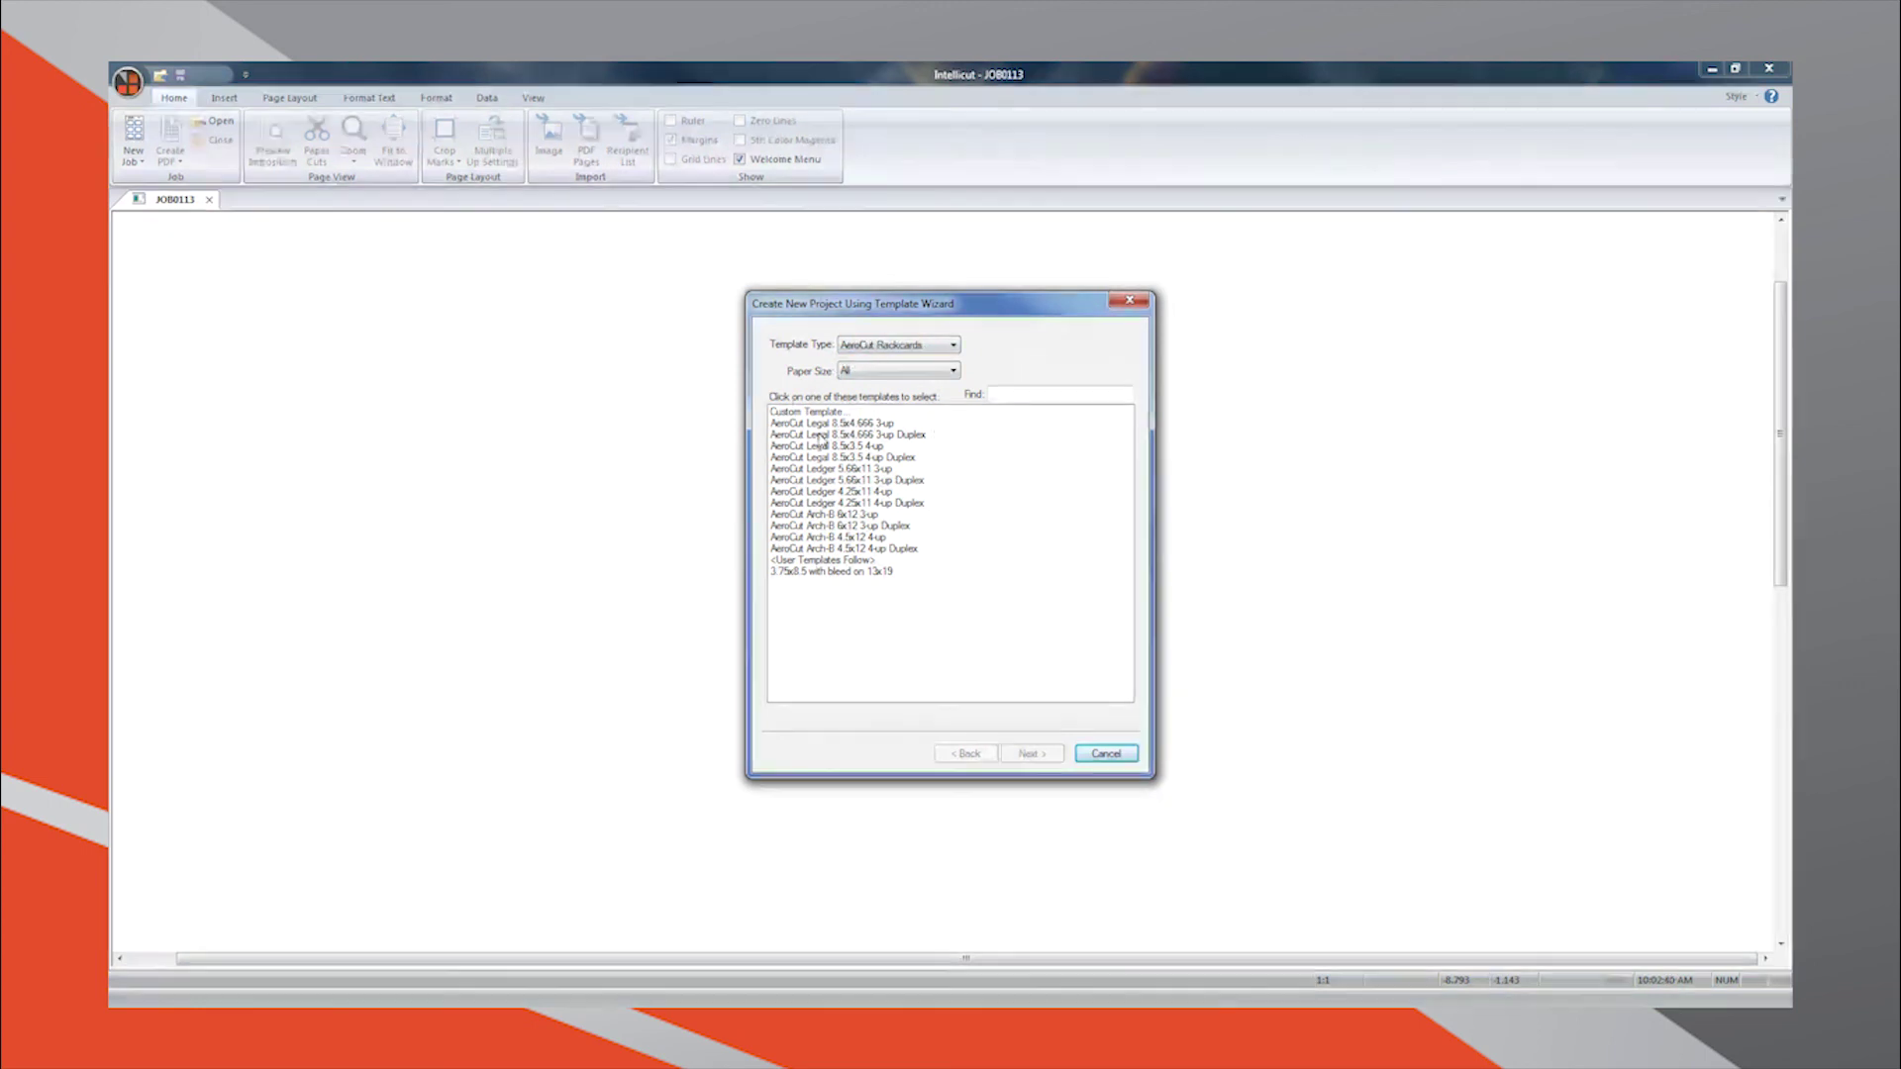
click(820, 571)
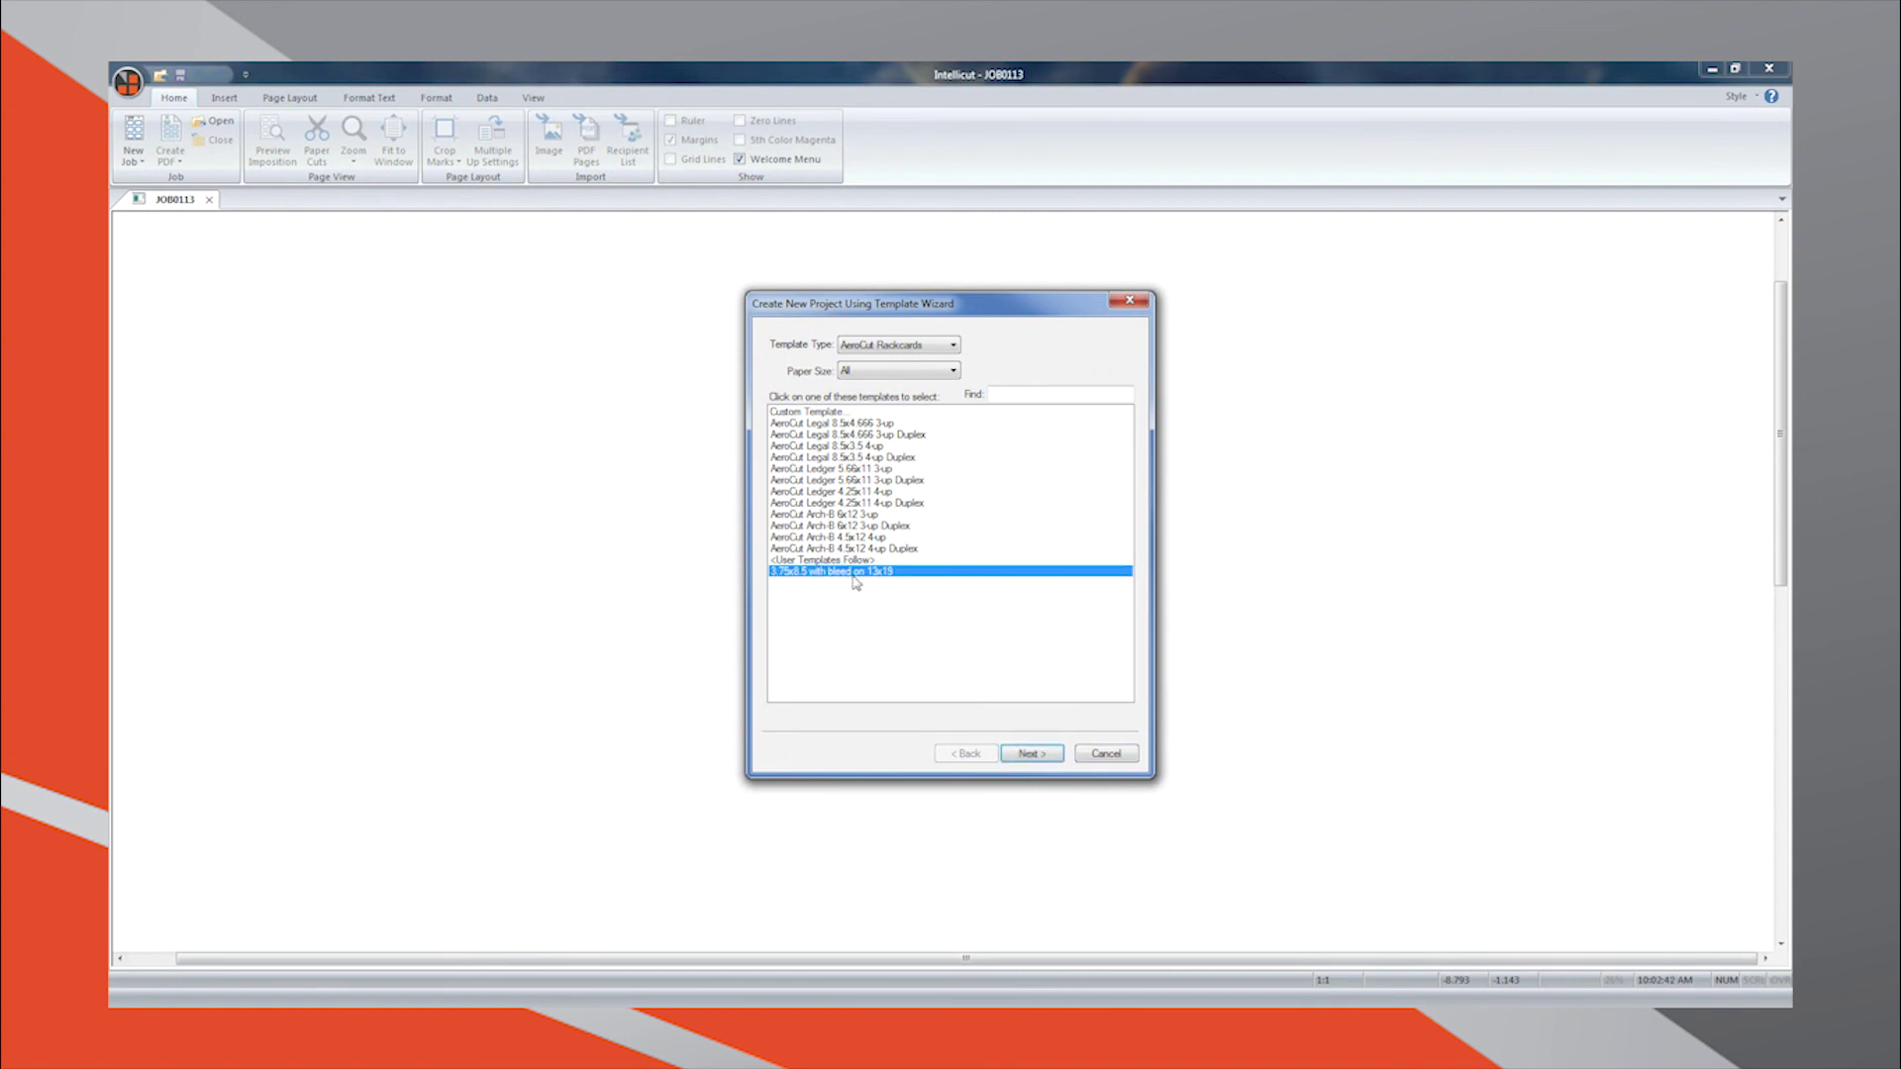